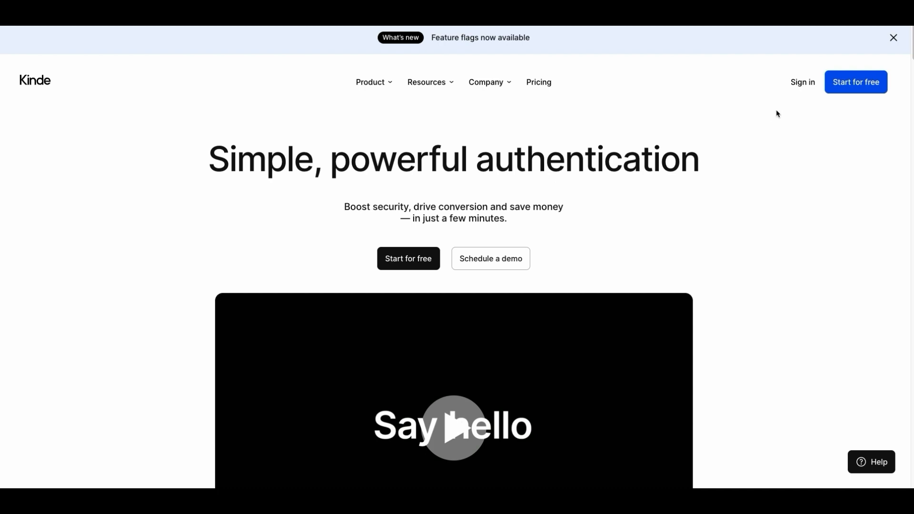
Step: Sign in to Kinde with the Google account and open the Applications settings of the Production environment
{"action": "left_click", "coordinate": [804, 83]}
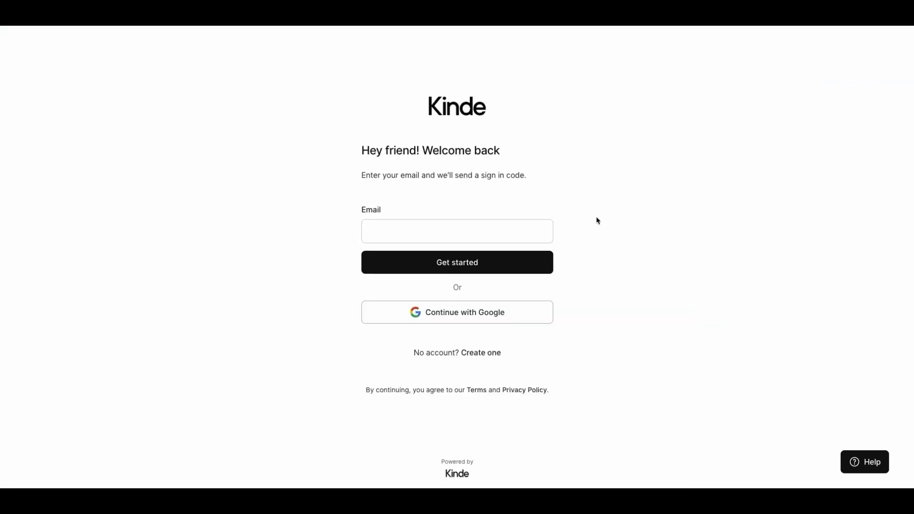
{"action": "left_click", "coordinate": [458, 314]}
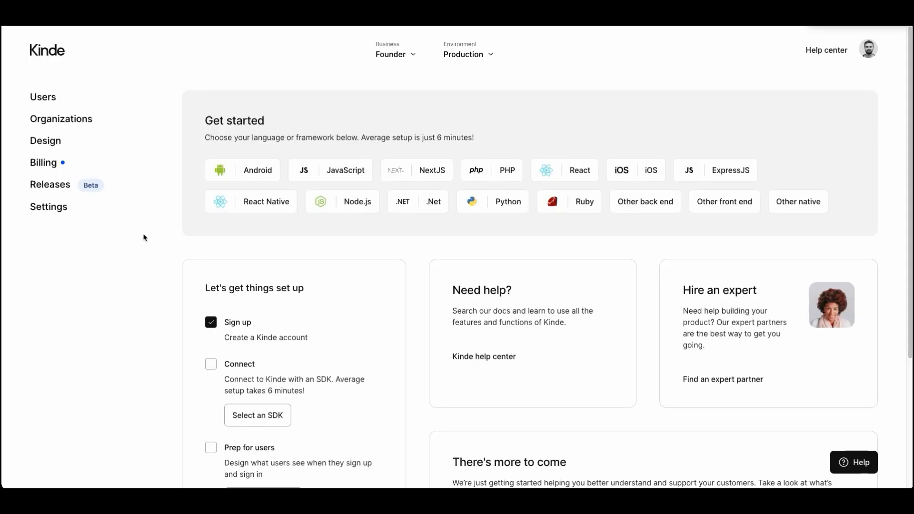
{"action": "left_click", "coordinate": [60, 207]}
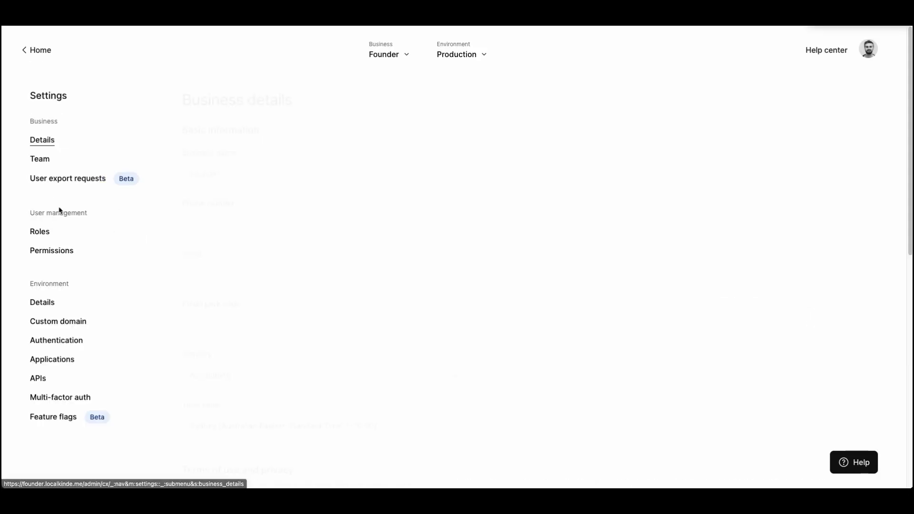
{"action": "left_click", "coordinate": [62, 361]}
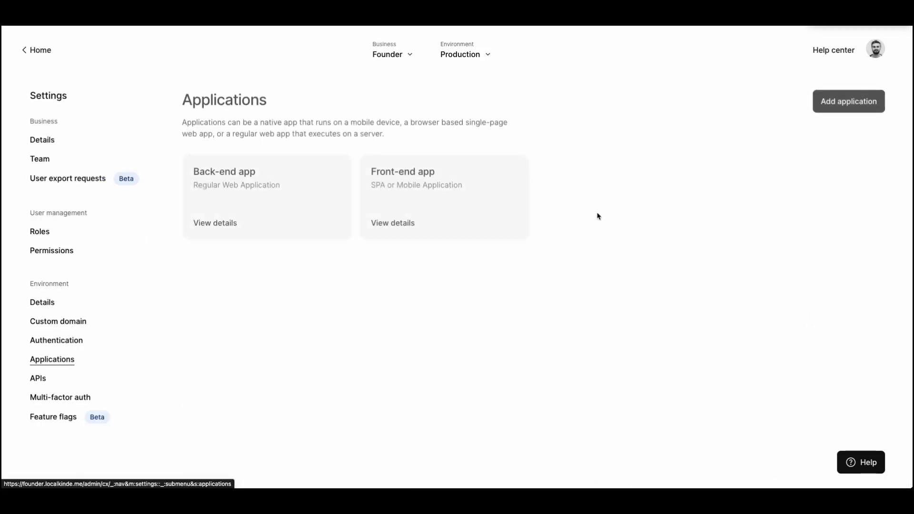
Step: Add a Machine to machine application named "User management" and locate its client ID and client secret in the app keys
{"action": "left_click", "coordinate": [849, 105]}
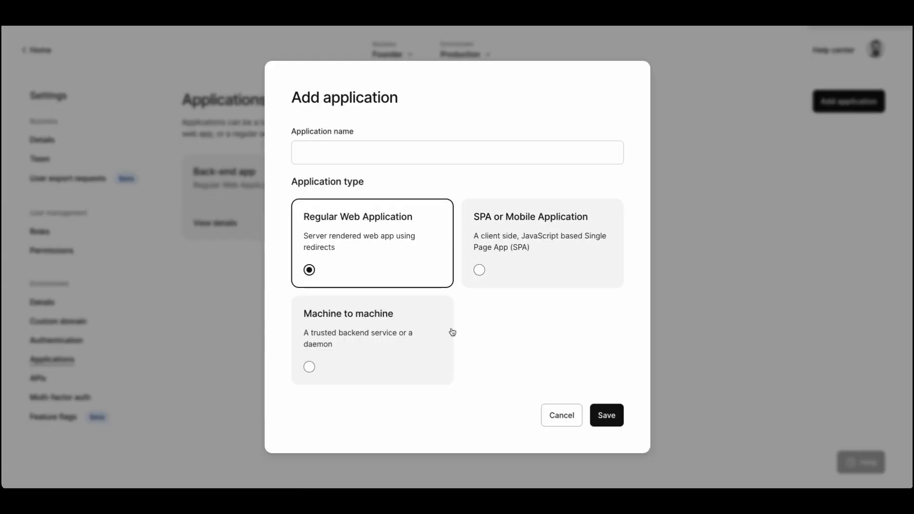
{"action": "left_click", "coordinate": [427, 327]}
{"action": "left_click", "coordinate": [436, 154]}
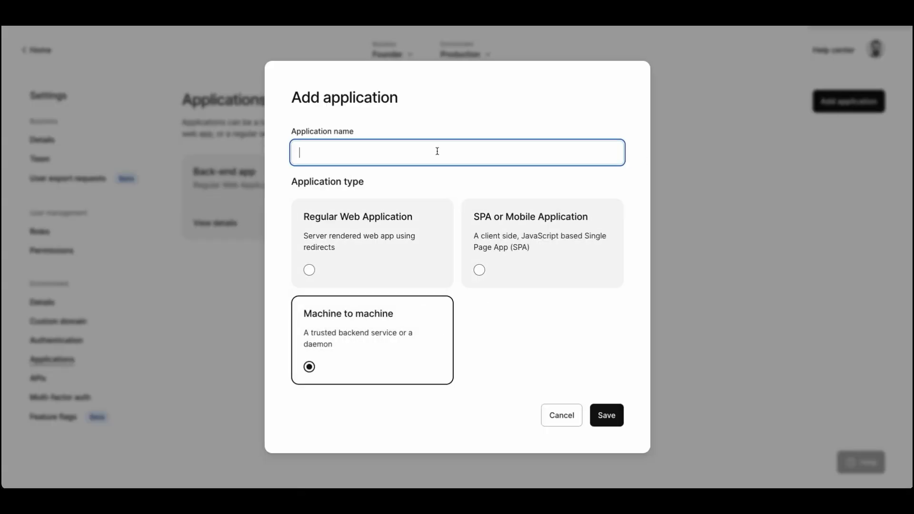
{"action": "type", "text": "User management"}
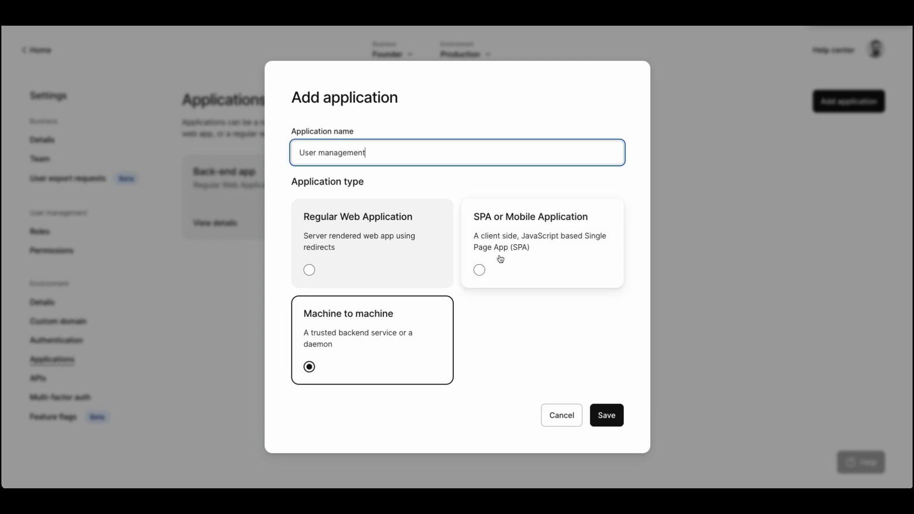
{"action": "left_click", "coordinate": [606, 419]}
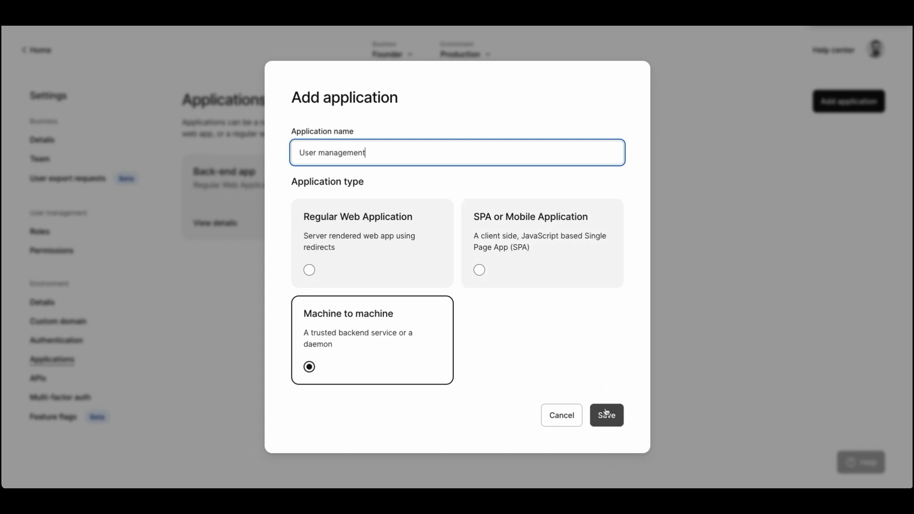
{"action": "scroll", "coordinate": [265, 320], "scroll_direction": "down", "scroll_amount": 3}
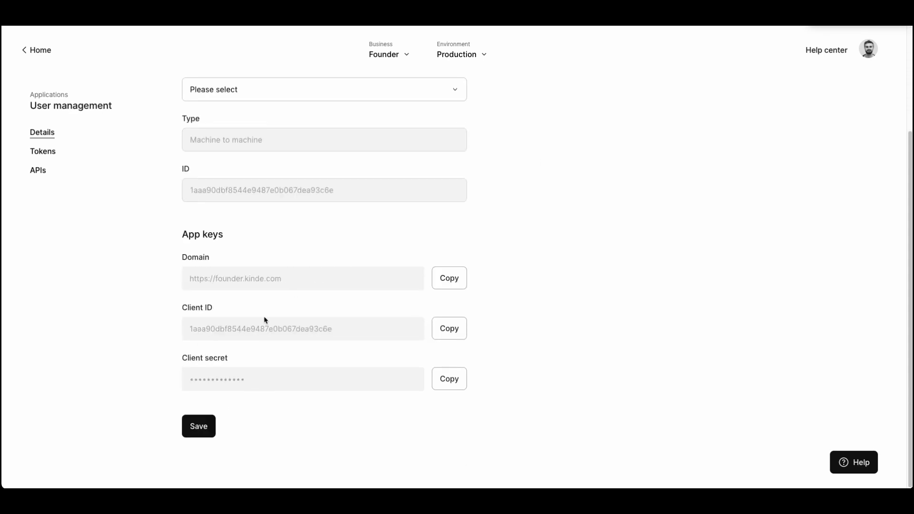
{"action": "left_click_drag", "start_coordinate": [184, 308], "coordinate": [214, 307]}
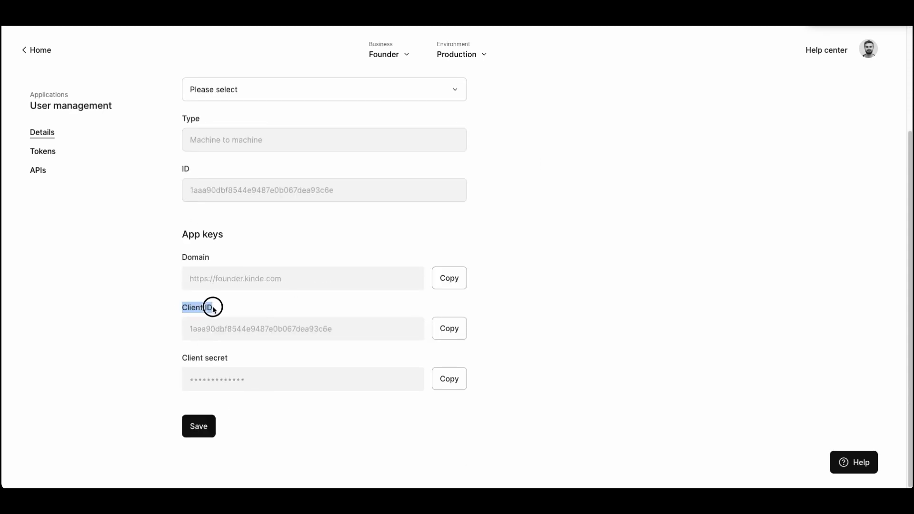
{"action": "left_click_drag", "start_coordinate": [184, 358], "coordinate": [225, 360]}
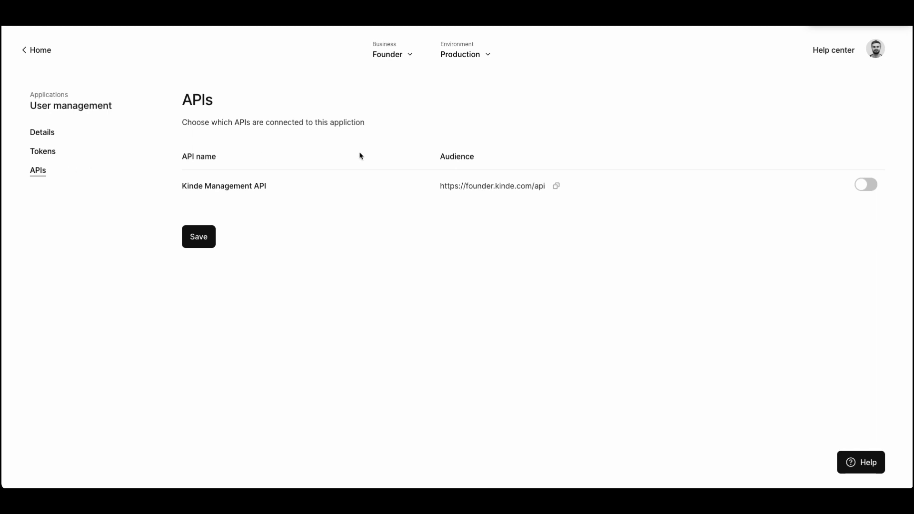
Step: Connect the Kinde Management API to the User management application, save it, and return to the application's app keys
{"action": "left_click", "coordinate": [874, 188]}
{"action": "left_click", "coordinate": [200, 240]}
{"action": "left_click", "coordinate": [42, 137]}
{"action": "scroll", "coordinate": [182, 179], "scroll_direction": "down", "scroll_amount": 3}
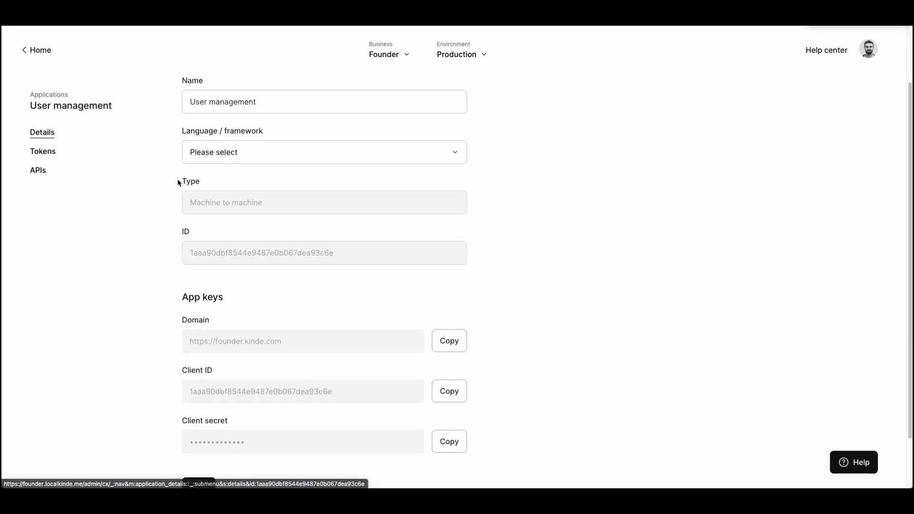
{"action": "left_click_drag", "start_coordinate": [185, 235], "coordinate": [225, 242]}
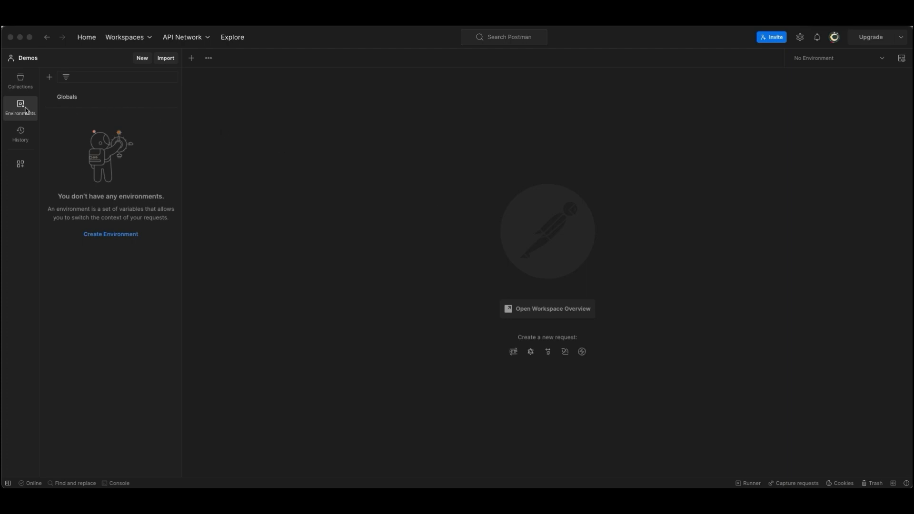
Step: In Postman, create an environment named "Kinde Production" with the variables client_id, client_secret and domain
{"action": "left_click", "coordinate": [121, 235]}
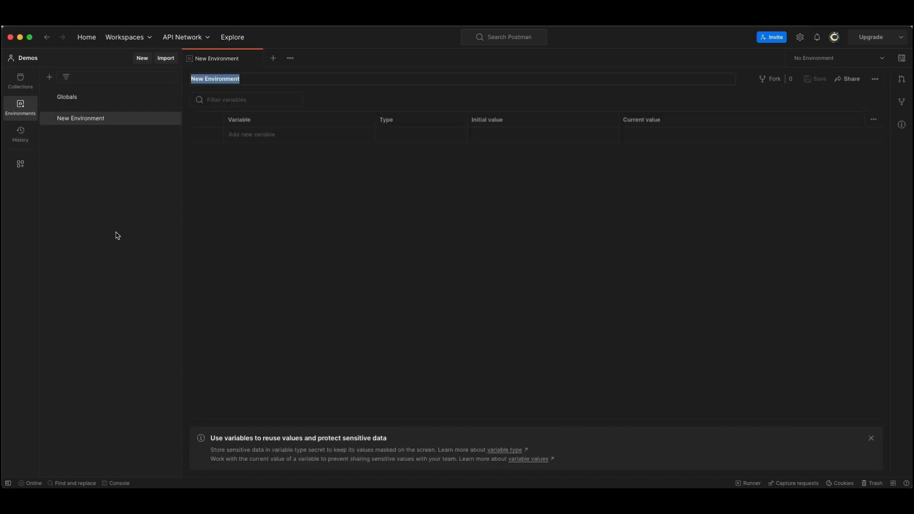
{"action": "type", "text": "Kinde Production"}
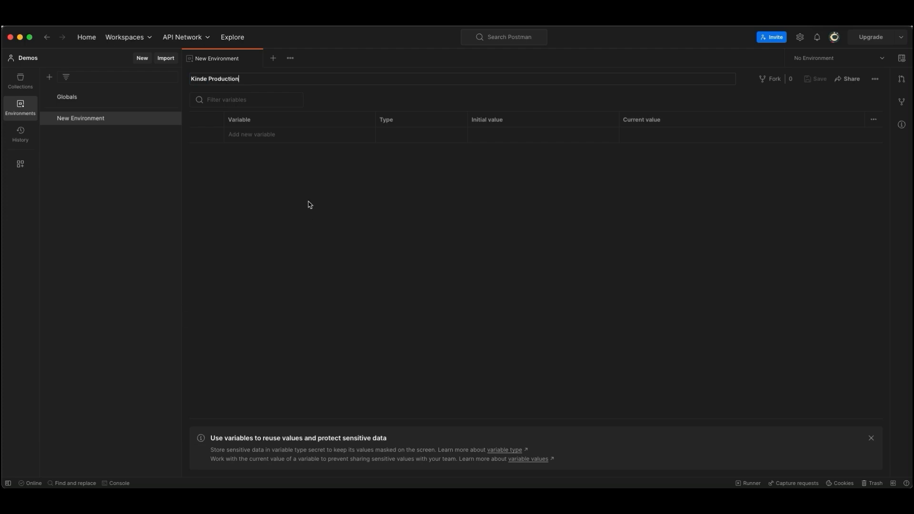
{"action": "left_click", "coordinate": [269, 135]}
{"action": "type", "text": "client_id"}
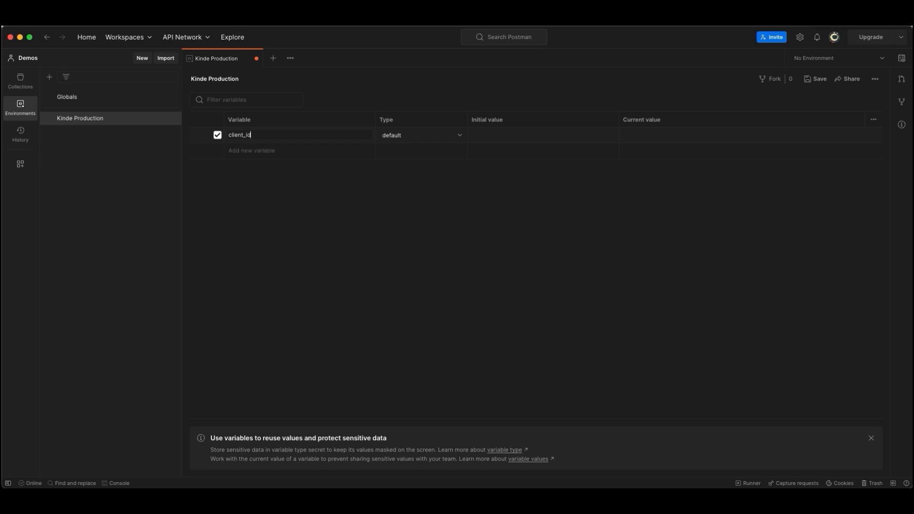
{"action": "left_click", "coordinate": [264, 148]}
{"action": "type", "text": "client_secret"}
{"action": "left_click", "coordinate": [241, 166]}
{"action": "type", "text": "domain"}
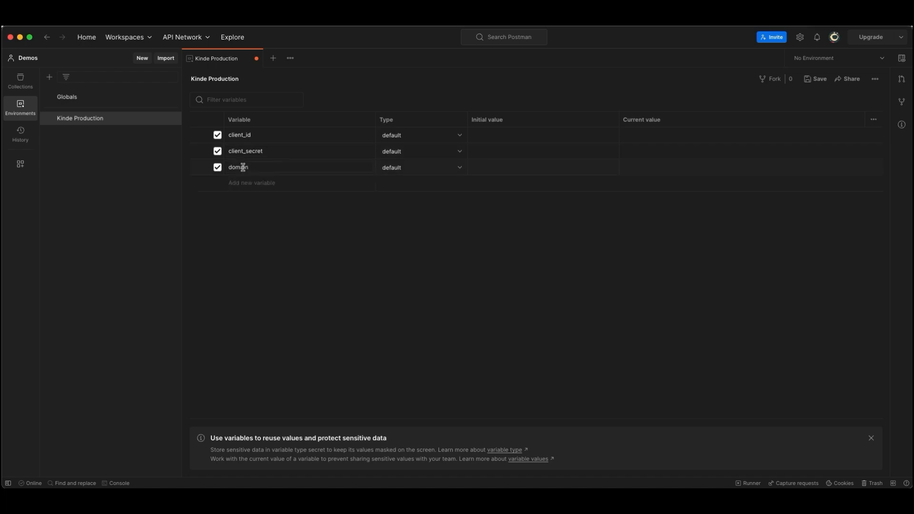
{"action": "left_click", "coordinate": [320, 205]}
Step: Copy the domain from the Kinde app keys into the initial value of the domain variable in Postman
{"action": "key", "text": "super+Tab"}
{"action": "left_click", "coordinate": [566, 204]}
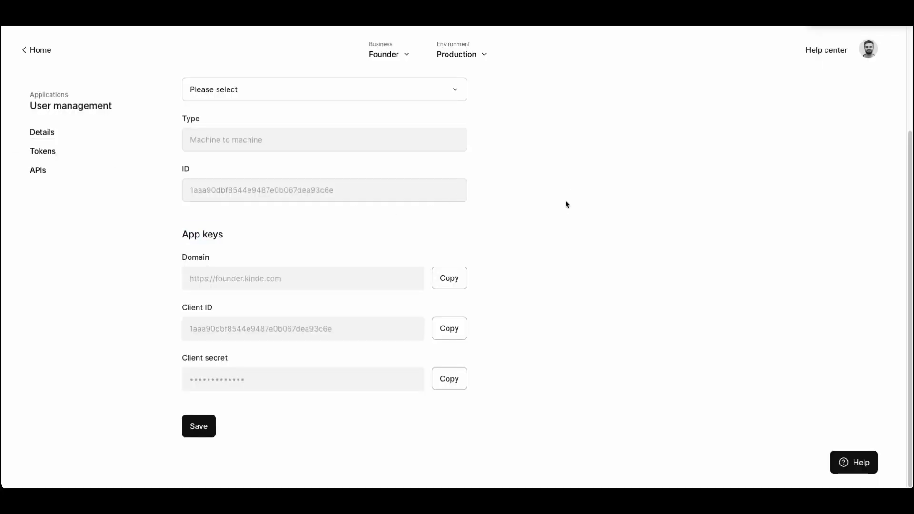
{"action": "left_click", "coordinate": [449, 278]}
{"action": "key", "text": "super+Tab"}
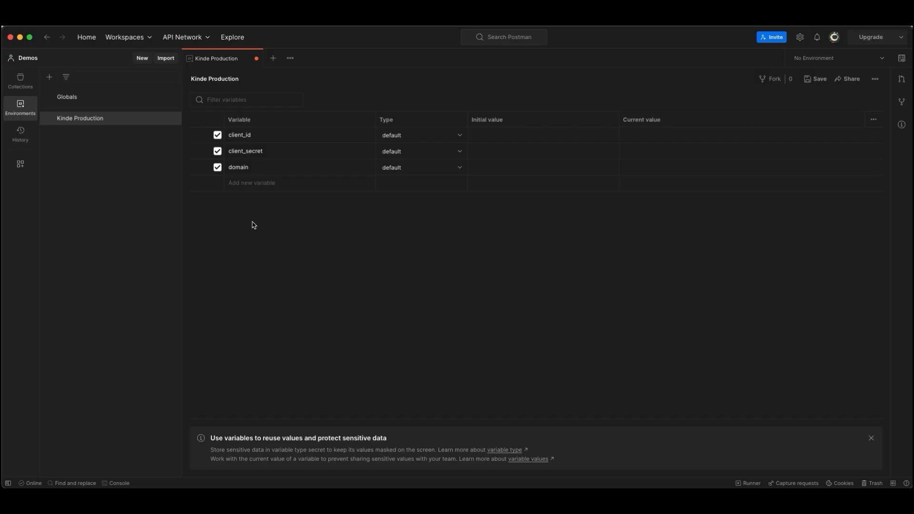
{"action": "left_click", "coordinate": [495, 166]}
{"action": "key", "text": "super+v"}
Step: Copy the client ID from the Kinde app keys into the initial value of Postman's client_id variable
{"action": "key", "text": "super+Tab"}
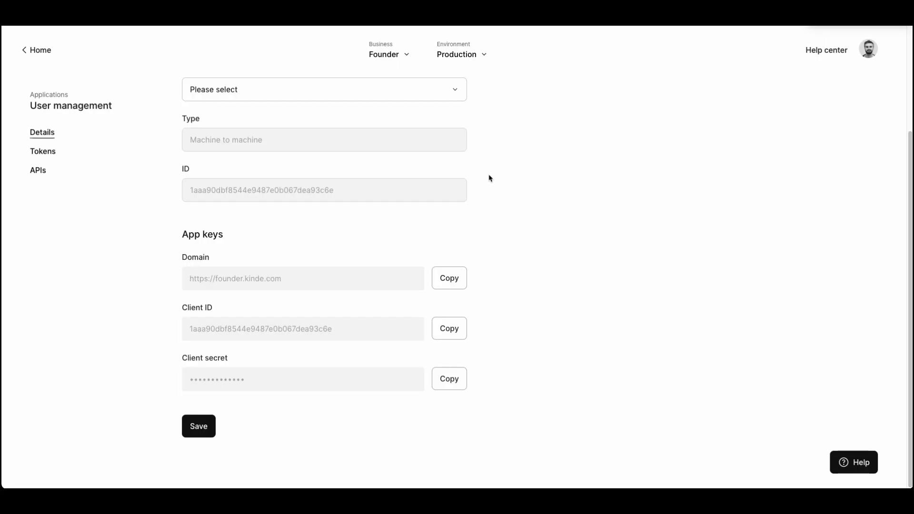
{"action": "left_click", "coordinate": [452, 331]}
{"action": "key", "text": "super+Tab"}
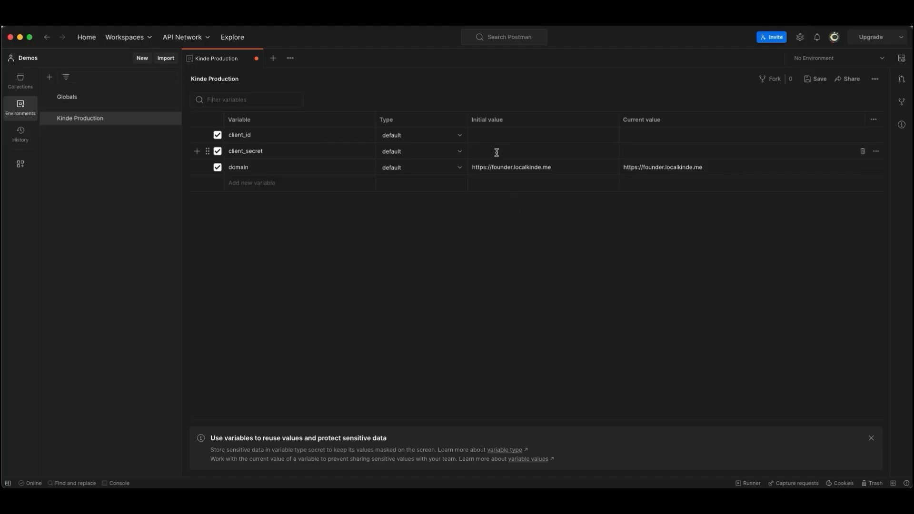
{"action": "left_click", "coordinate": [496, 135]}
{"action": "key", "text": "super+v"}
Step: Copy the client secret from the Kinde app keys into the initial value of Postman's client_secret variable
{"action": "key", "text": "super+Tab"}
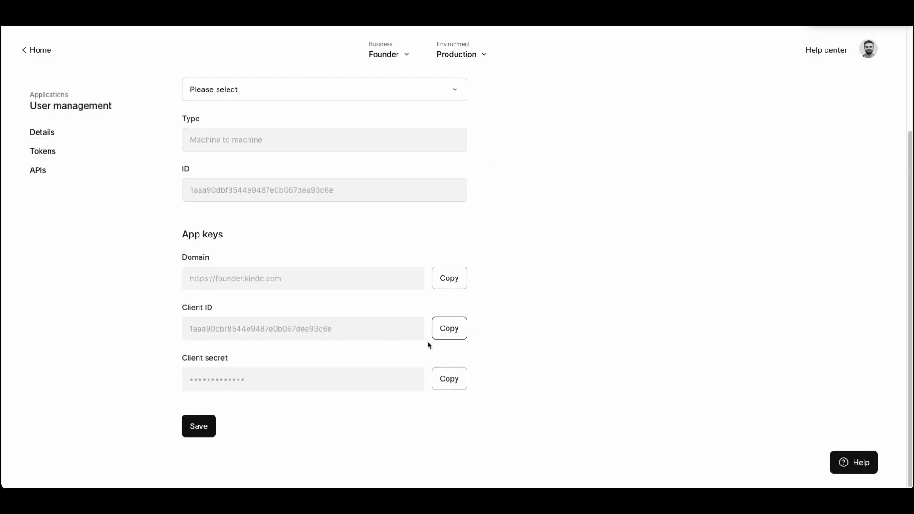
{"action": "left_click", "coordinate": [446, 382]}
{"action": "key", "text": "super+Tab"}
{"action": "left_click", "coordinate": [526, 152]}
{"action": "key", "text": "super+v"}
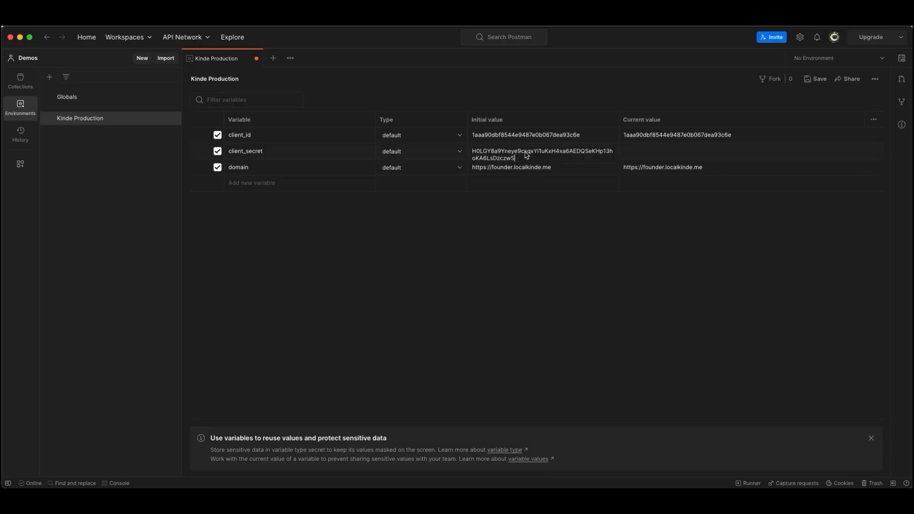
{"action": "left_click", "coordinate": [522, 247]}
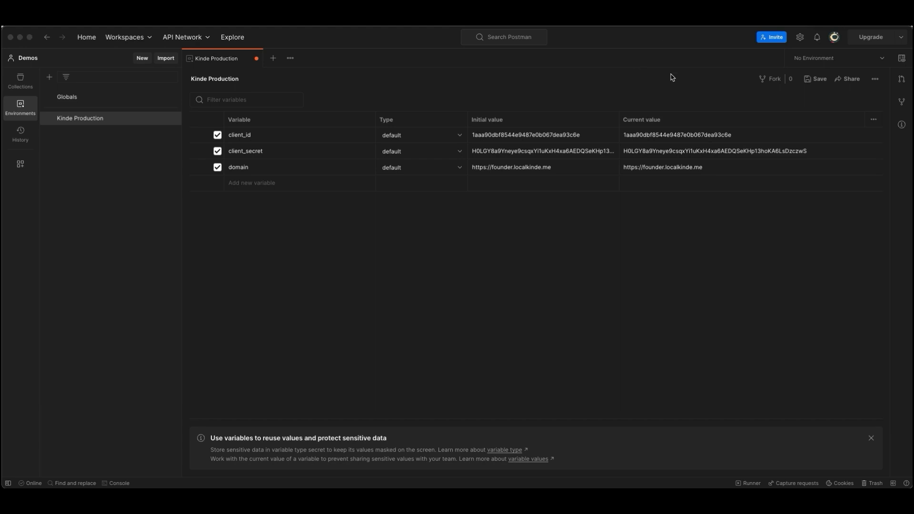
Step: Make Kinde Production the active environment for the workspace
{"action": "left_click", "coordinate": [816, 64]}
{"action": "left_click", "coordinate": [816, 61]}
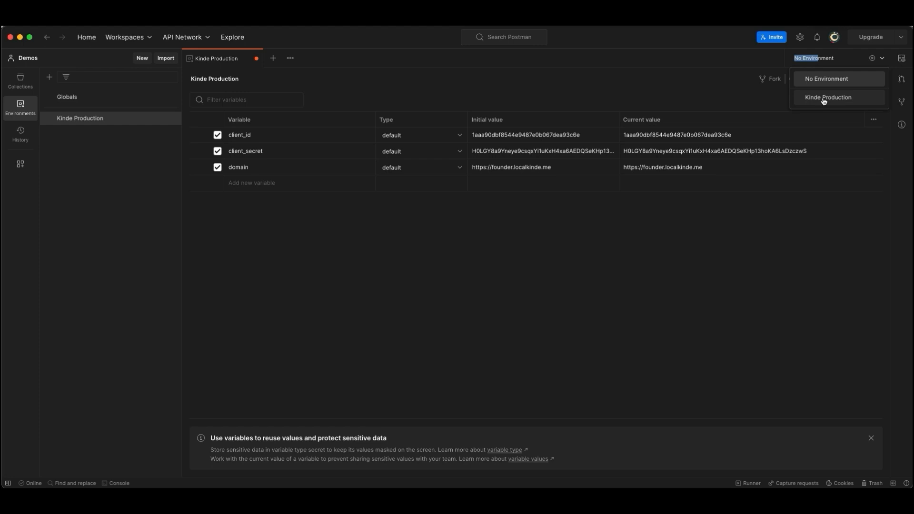
{"action": "left_click", "coordinate": [824, 99]}
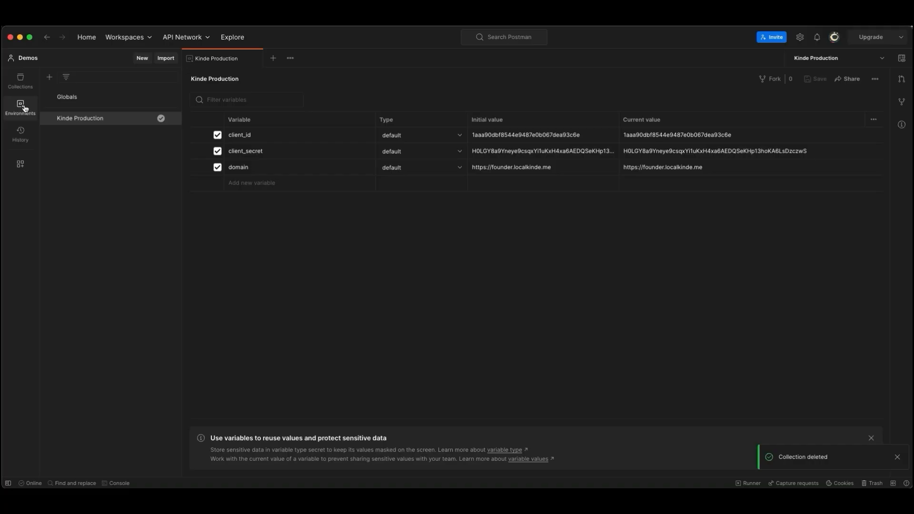
Step: Create a collection named "Kinde API" and add a new request to it
{"action": "left_click", "coordinate": [21, 80]}
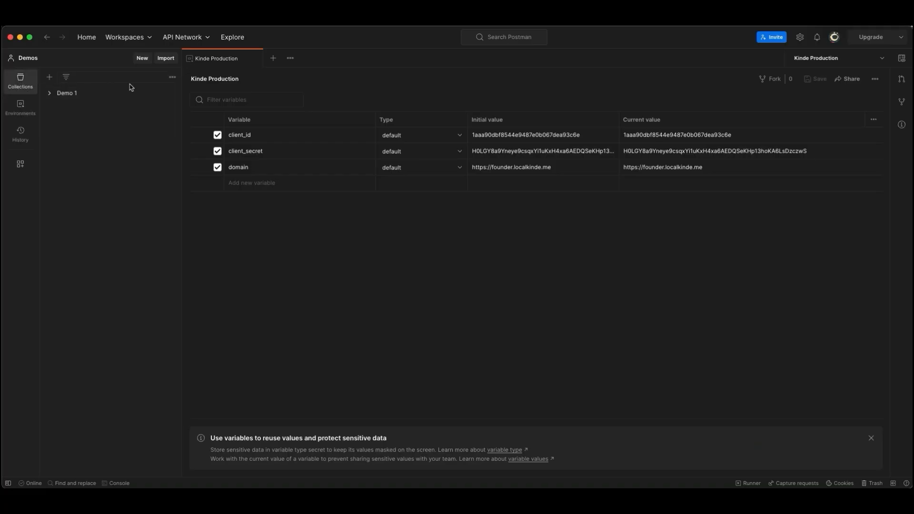
{"action": "left_click", "coordinate": [49, 77]}
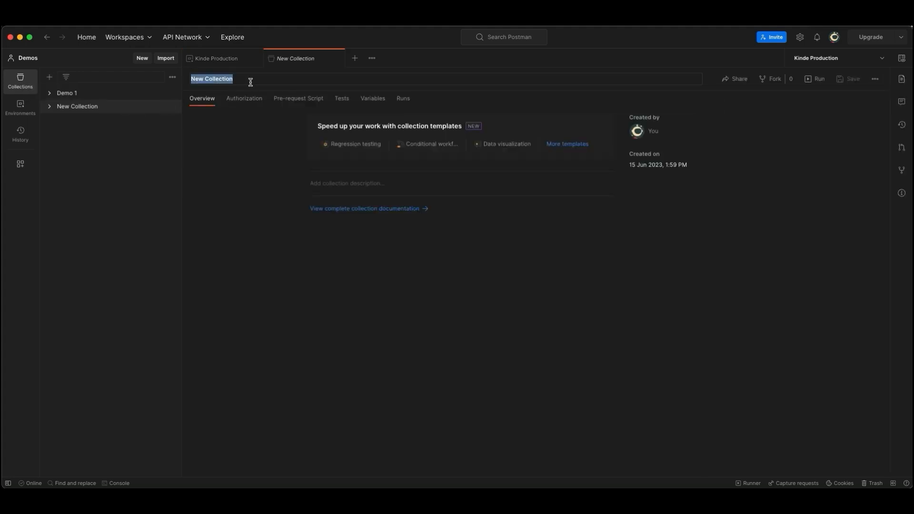
{"action": "type", "text": "Kinde API"}
{"action": "key", "text": "Return"}
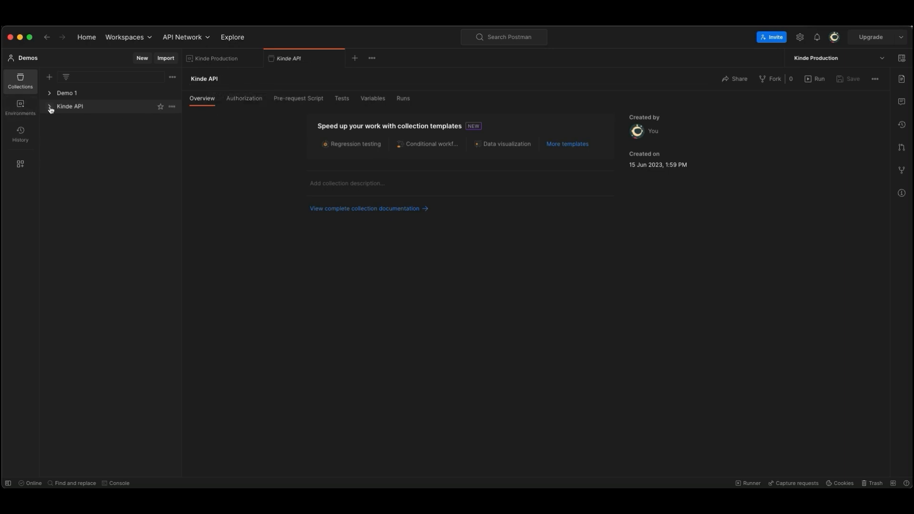
{"action": "left_click", "coordinate": [50, 107]}
{"action": "left_click", "coordinate": [73, 131]}
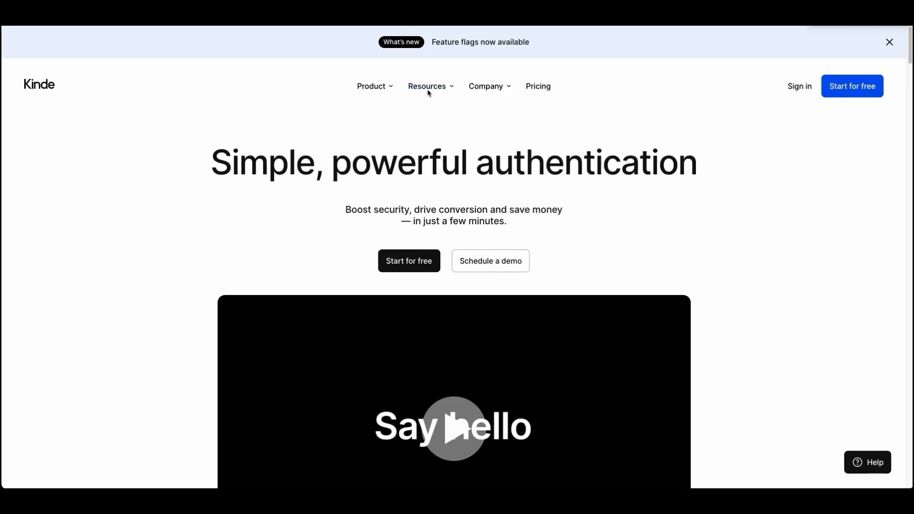
Step: Open List Users in the Kinde Management API docs and copy its endpoint path /api/v1/users
{"action": "mouse_move", "coordinate": [430, 91]}
{"action": "left_click", "coordinate": [439, 141]}
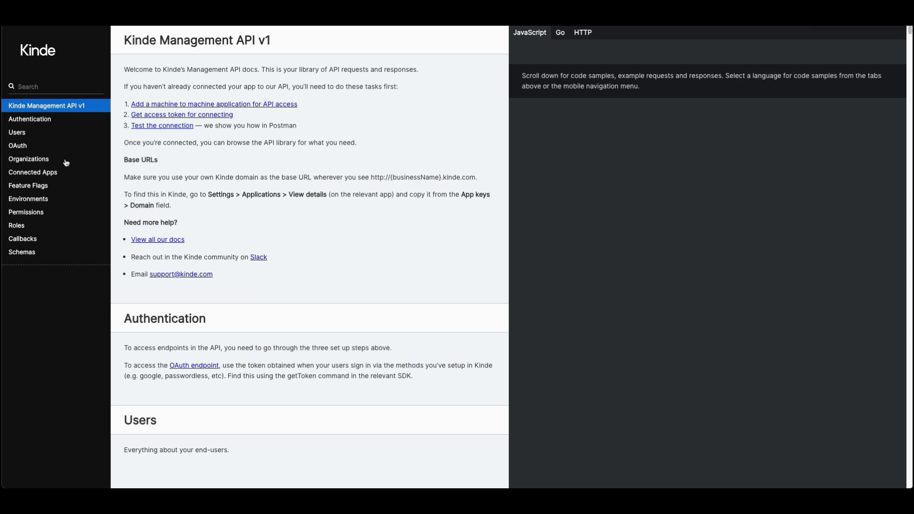
{"action": "left_click", "coordinate": [19, 137]}
{"action": "left_click", "coordinate": [25, 146]}
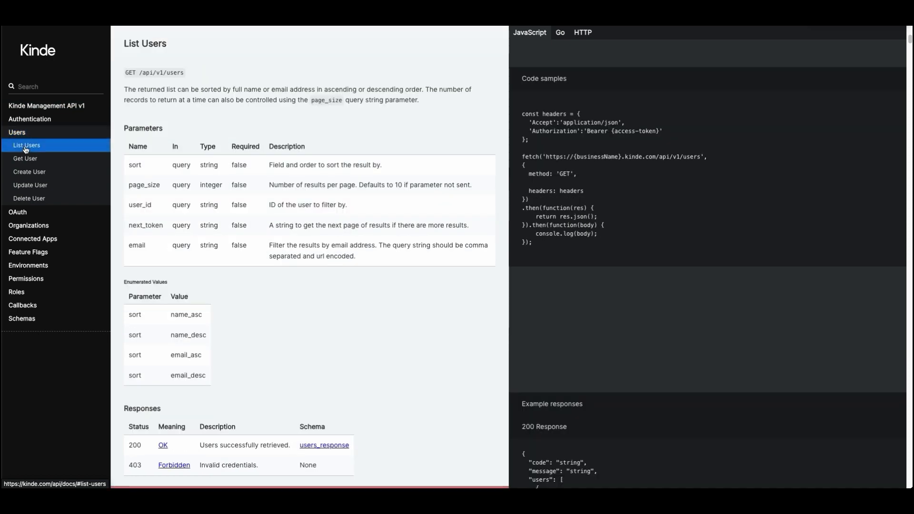
{"action": "left_click_drag", "start_coordinate": [183, 71], "coordinate": [142, 75]}
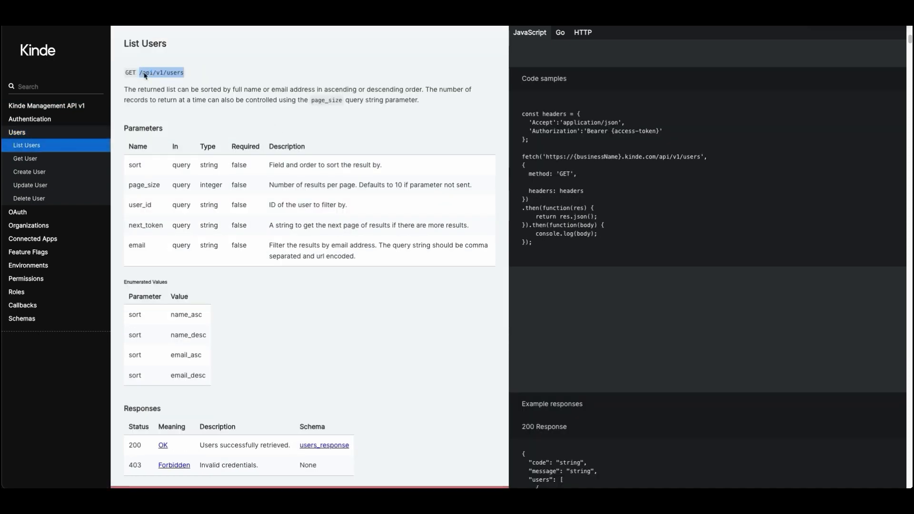
Step: Switch to Postman and set the new request's URL to {{domain}}/api/v1/users using the domain environment variable
{"action": "key", "text": "super+Tab"}
{"action": "left_click", "coordinate": [273, 103]}
{"action": "key", "text": "super+v"}
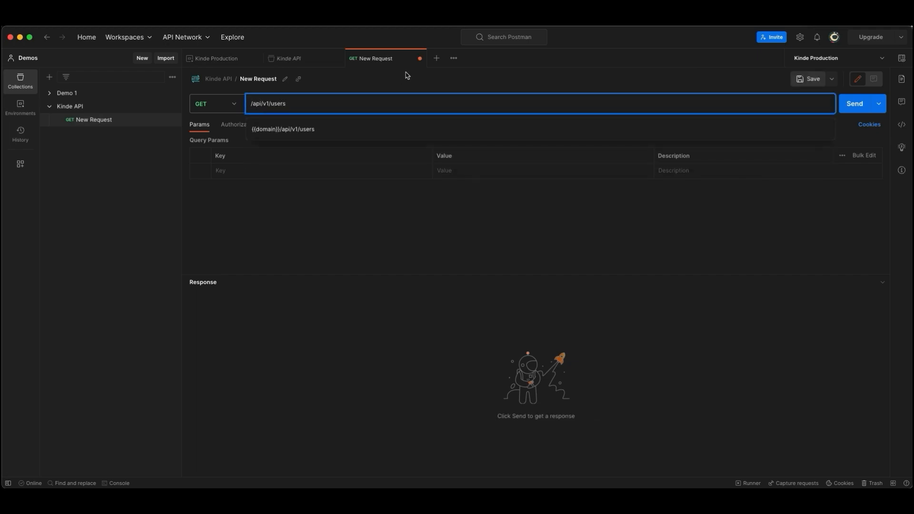
{"action": "type", "text": "{{domain"}
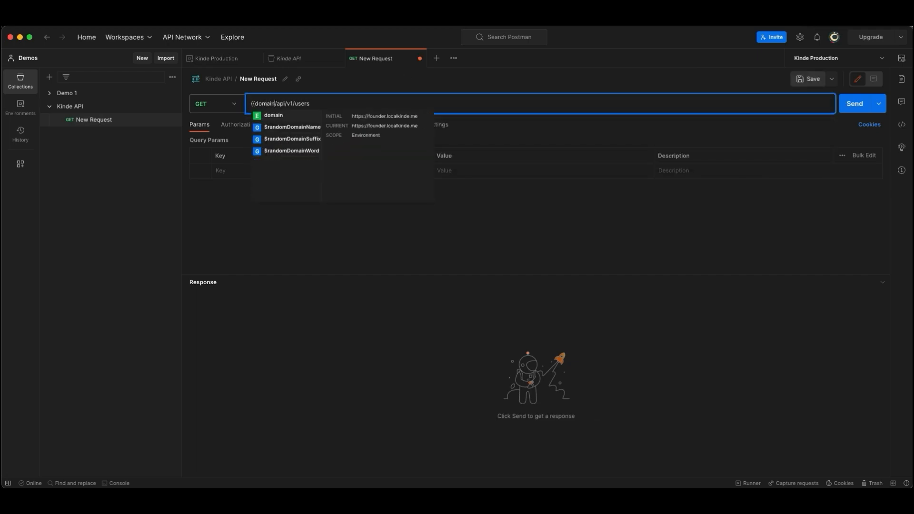
{"action": "key", "text": "Return"}
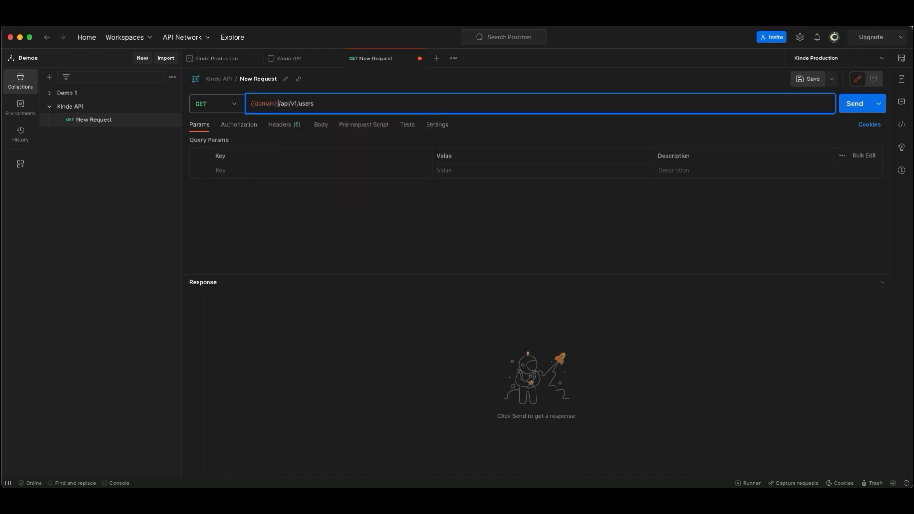
Step: Rename the new request in the Kinde API collection as "Get Users"
{"action": "left_click", "coordinate": [285, 78]}
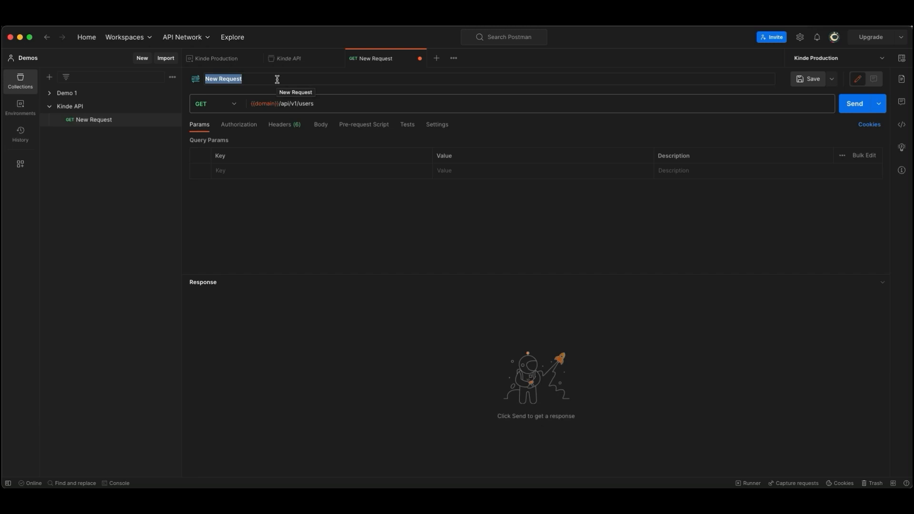
{"action": "type", "text": "Get Users"}
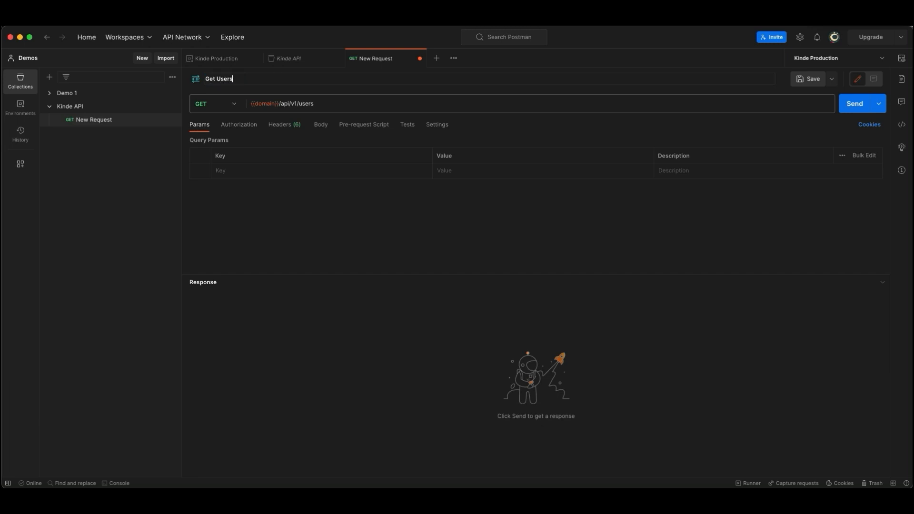
{"action": "key", "text": "Return"}
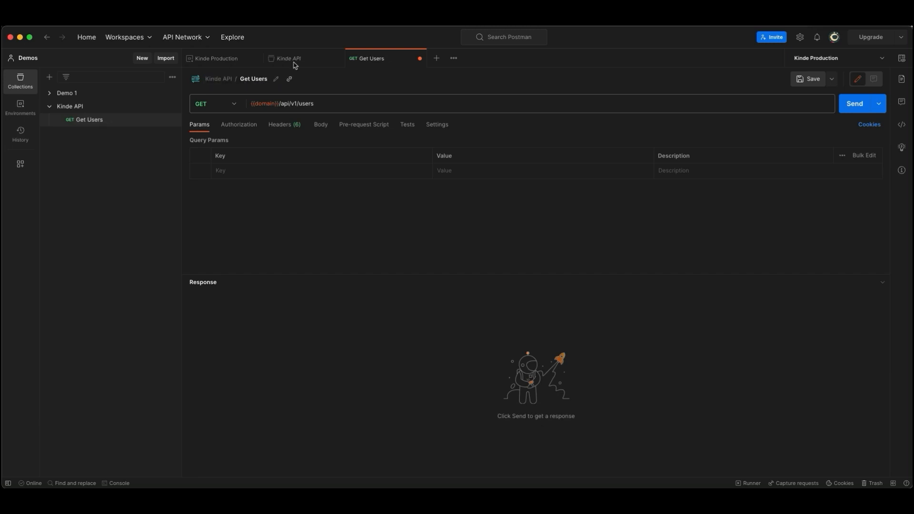
Step: Set the Get Users request's authorization type to OAuth 2.0
{"action": "left_click", "coordinate": [235, 127]}
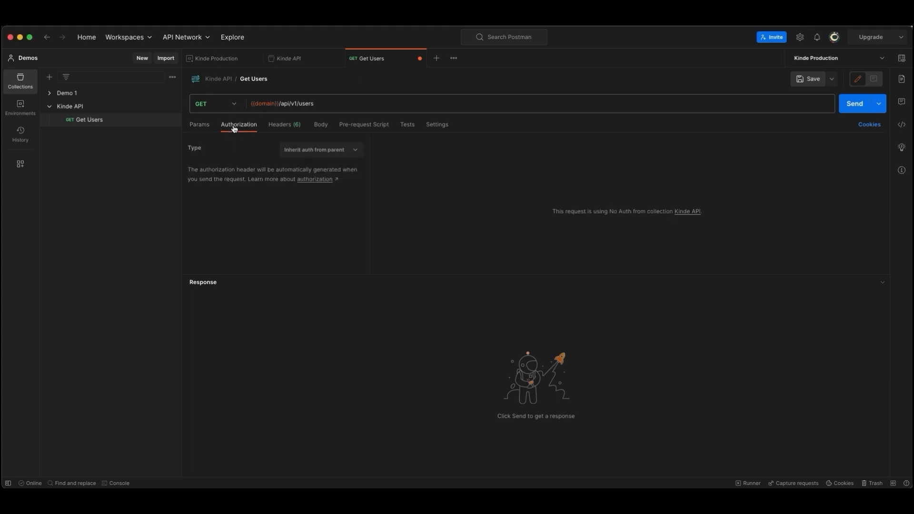
{"action": "left_click", "coordinate": [318, 151]}
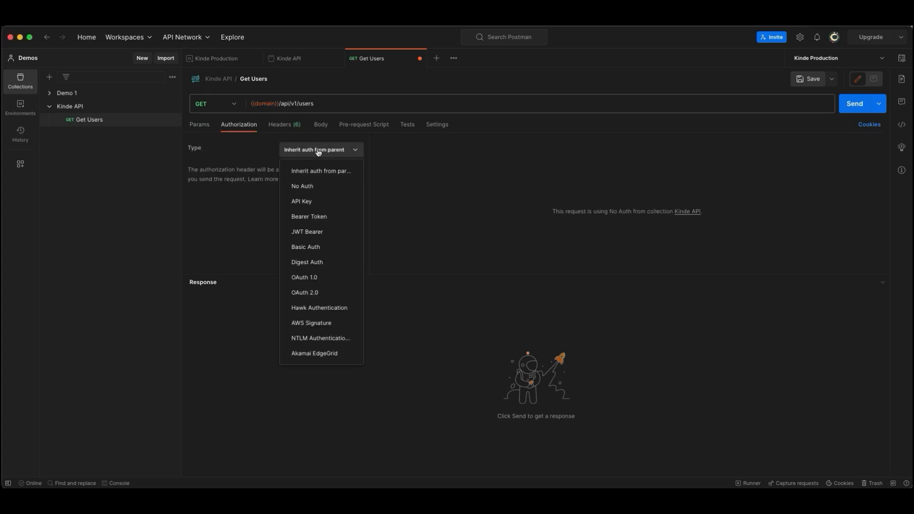
{"action": "left_click", "coordinate": [319, 295]}
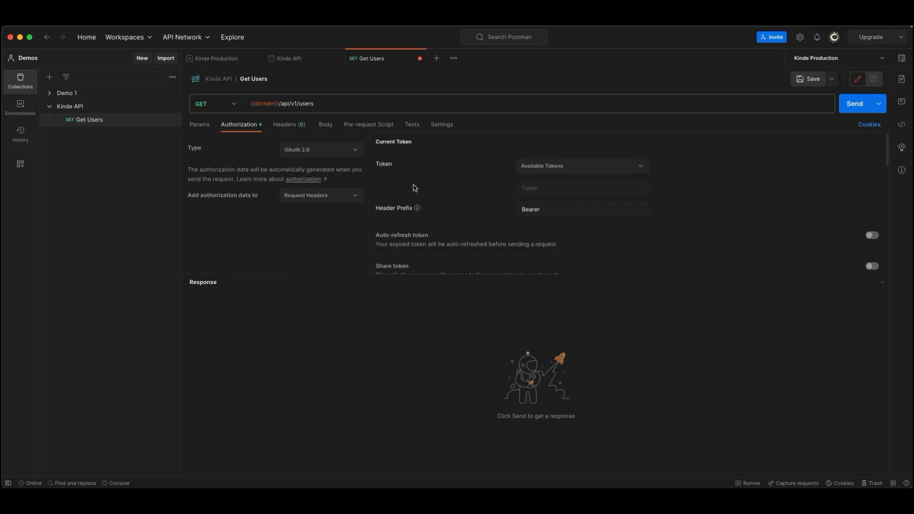
Step: Set the new token's access token URL to {{domain}}/oauth2/token
{"action": "scroll", "coordinate": [480, 181], "scroll_direction": "down", "scroll_amount": 6}
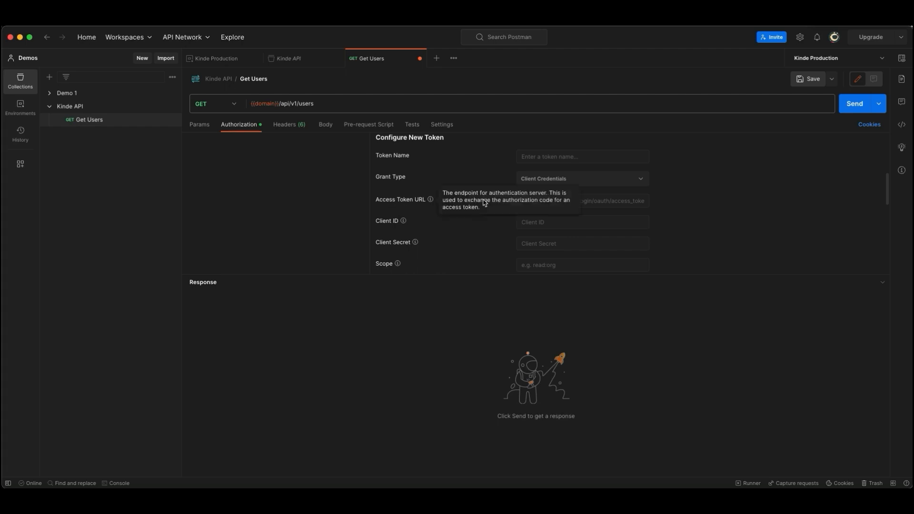
{"action": "left_click", "coordinate": [532, 198]}
{"action": "type", "text": "/"}
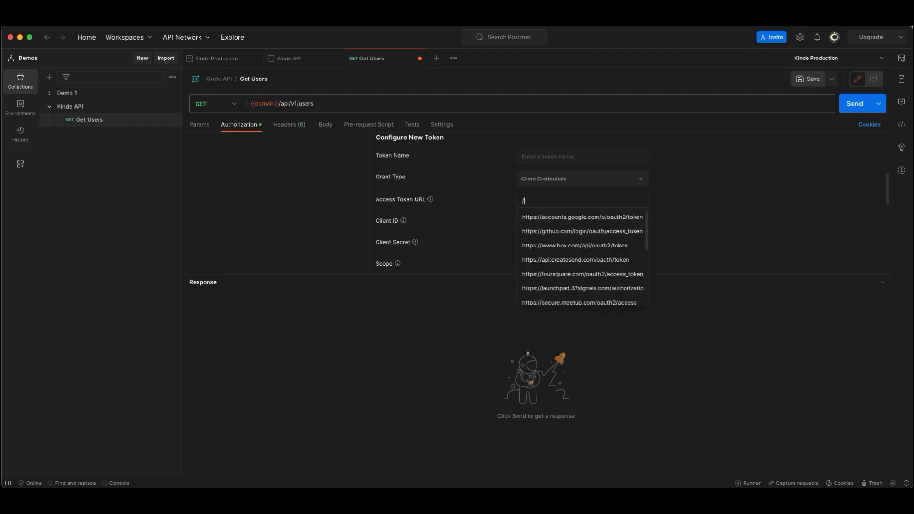
{"action": "type", "text": "{domain"}
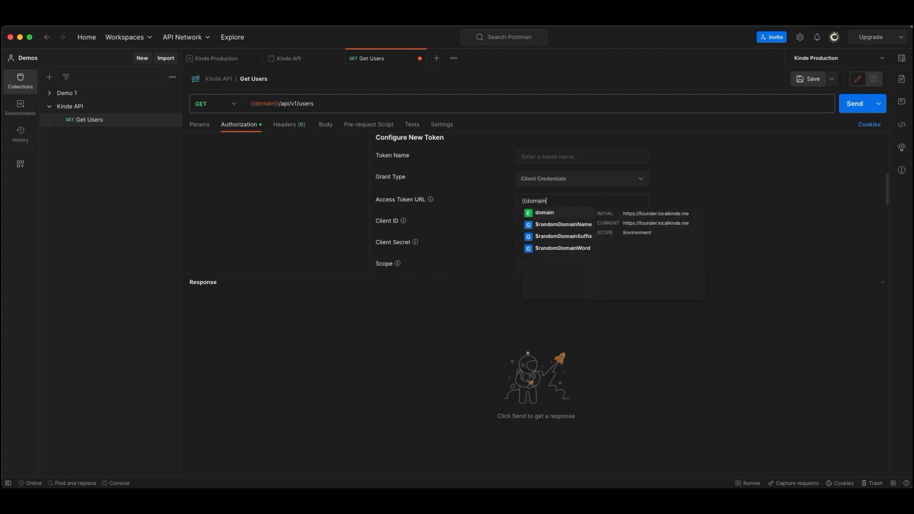
{"action": "key", "text": "Return"}
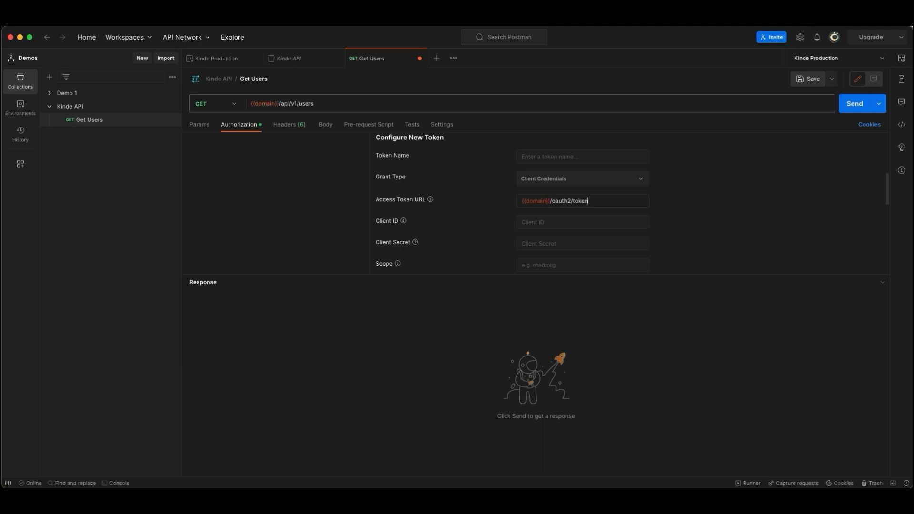
Step: Fill in the new token's client ID with {{client_id}} and its client secret with {{client_secret}}
{"action": "left_click", "coordinate": [549, 223]}
{"action": "type", "text": "{{client_id}}"}
{"action": "left_click", "coordinate": [535, 242]}
{"action": "type", "text": "{{client_secret}}"}
Step: Add an audience parameter with the value {{domain}}/api to the token request, sent in the request body
{"action": "scroll", "coordinate": [459, 201], "scroll_direction": "down", "scroll_amount": 5}
{"action": "scroll", "coordinate": [457, 199], "scroll_direction": "down", "scroll_amount": 5}
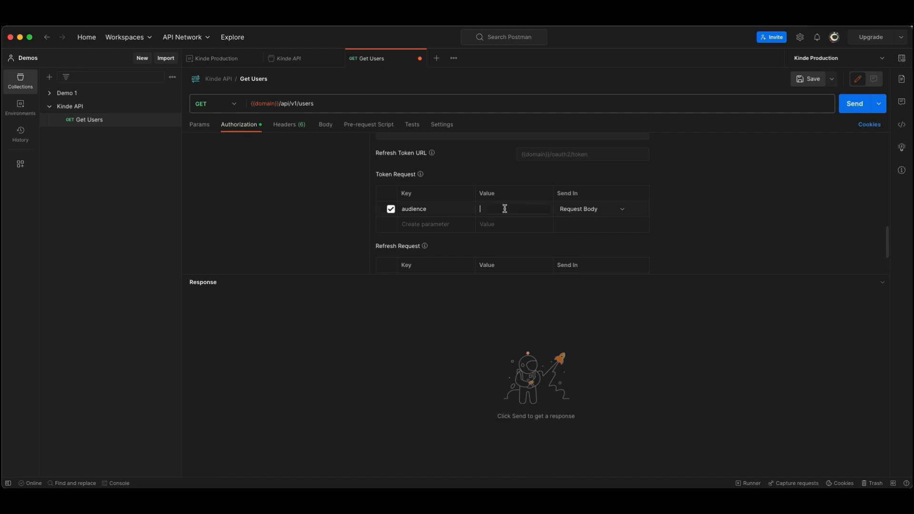
{"action": "type", "text": "{{domain"}
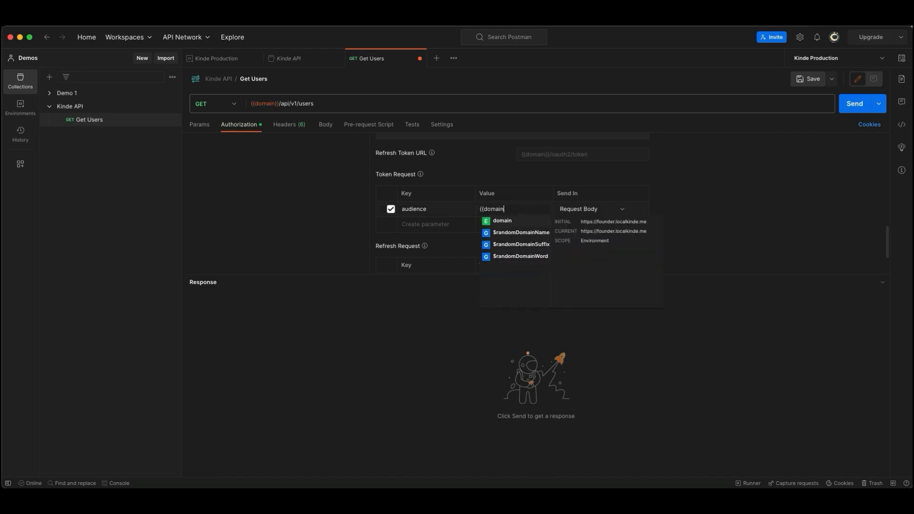
{"action": "key", "text": "Return"}
{"action": "type", "text": "/api"}
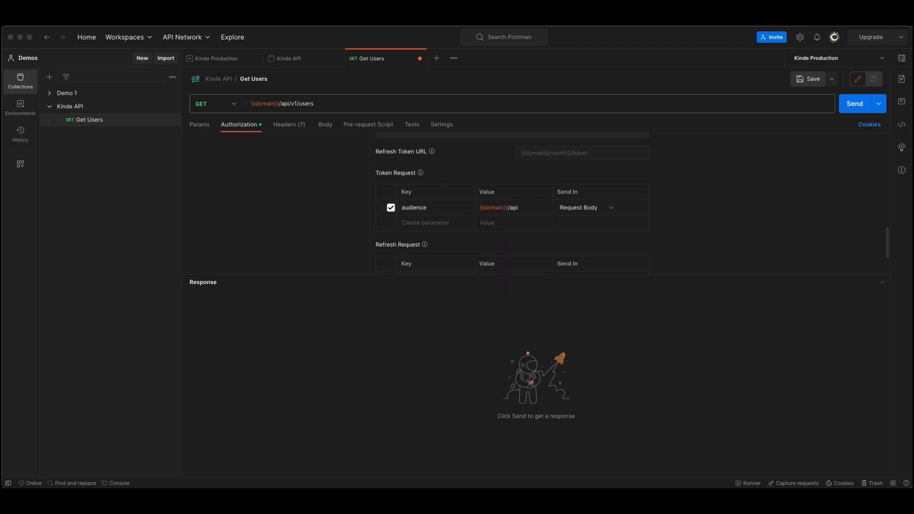
Step: Generate a new access token with the configured settings and use it for the Get Users request
{"action": "scroll", "coordinate": [467, 200], "scroll_direction": "down", "scroll_amount": 2}
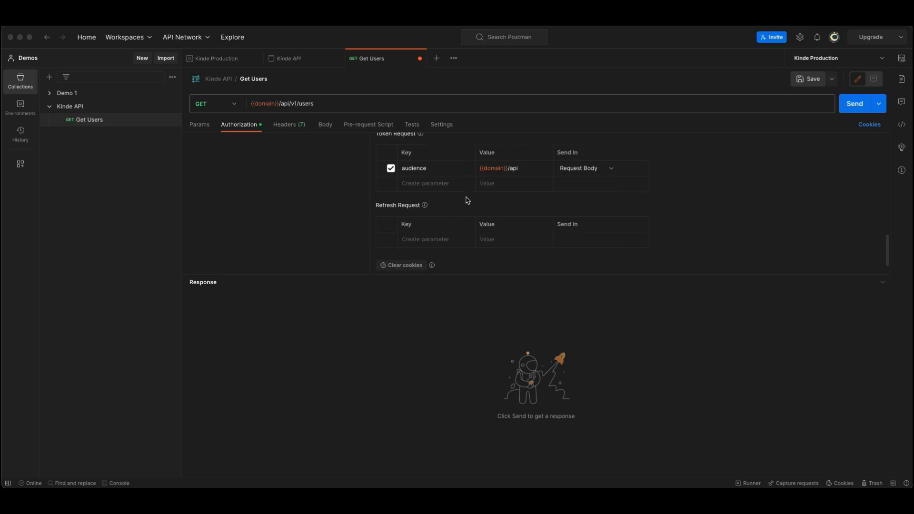
{"action": "scroll", "coordinate": [467, 200], "scroll_direction": "down", "scroll_amount": 1}
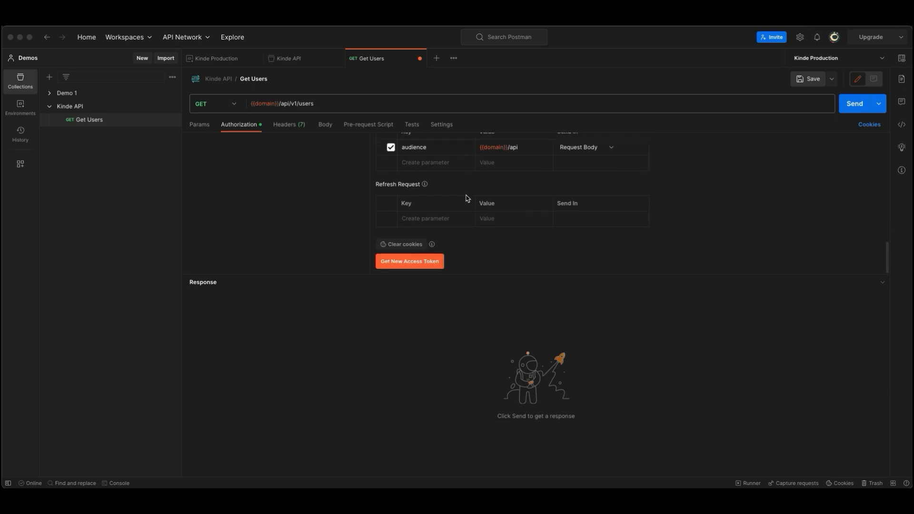
{"action": "left_click", "coordinate": [408, 264]}
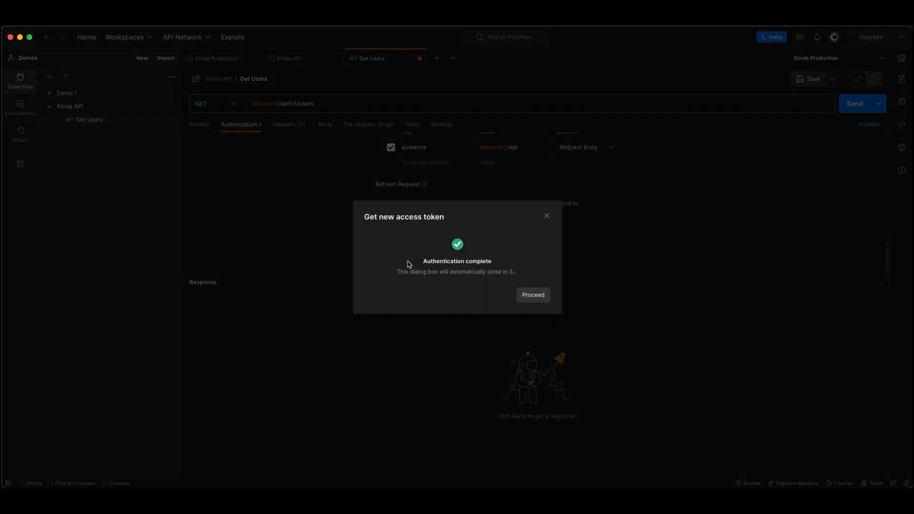
{"action": "left_click_drag", "start_coordinate": [421, 260], "coordinate": [513, 266]}
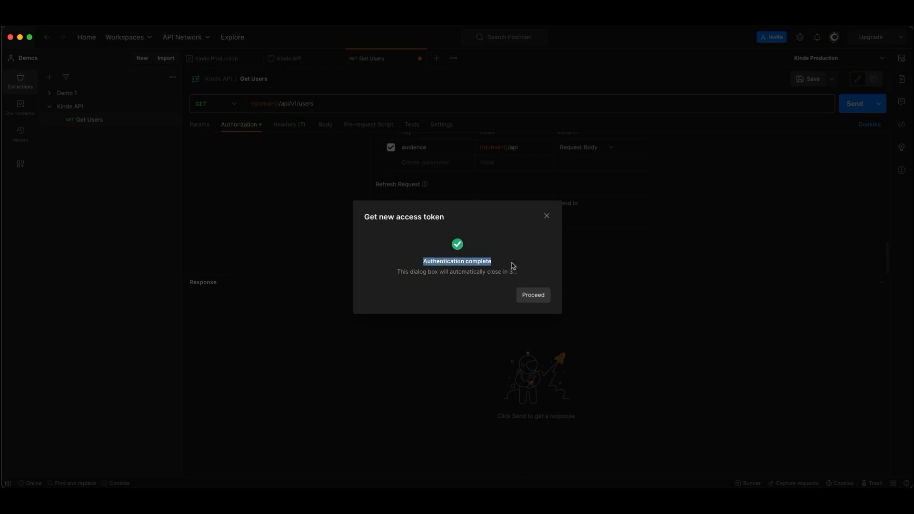
{"action": "left_click", "coordinate": [531, 293]}
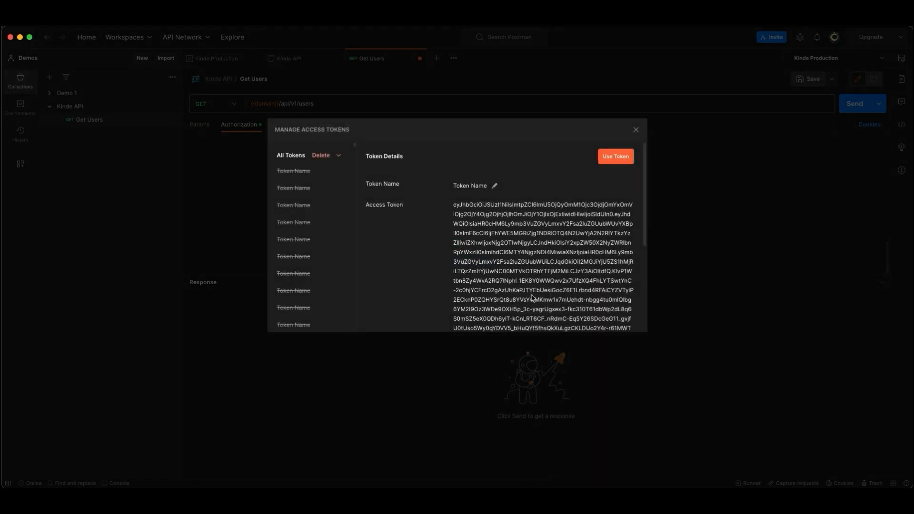
{"action": "left_click_drag", "start_coordinate": [454, 206], "coordinate": [565, 315]}
{"action": "scroll", "coordinate": [548, 276], "scroll_direction": "down", "scroll_amount": 1}
{"action": "scroll", "coordinate": [565, 315], "scroll_direction": "up", "scroll_amount": 1}
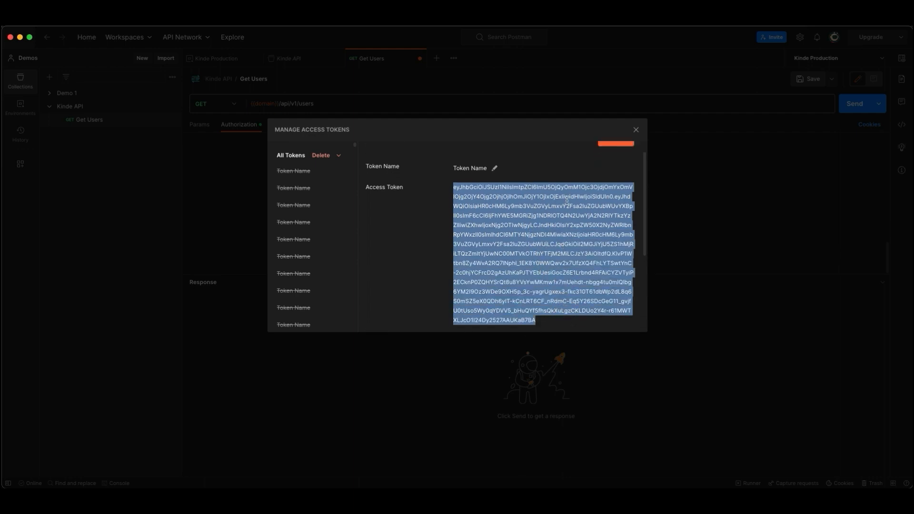
{"action": "left_click", "coordinate": [617, 158]}
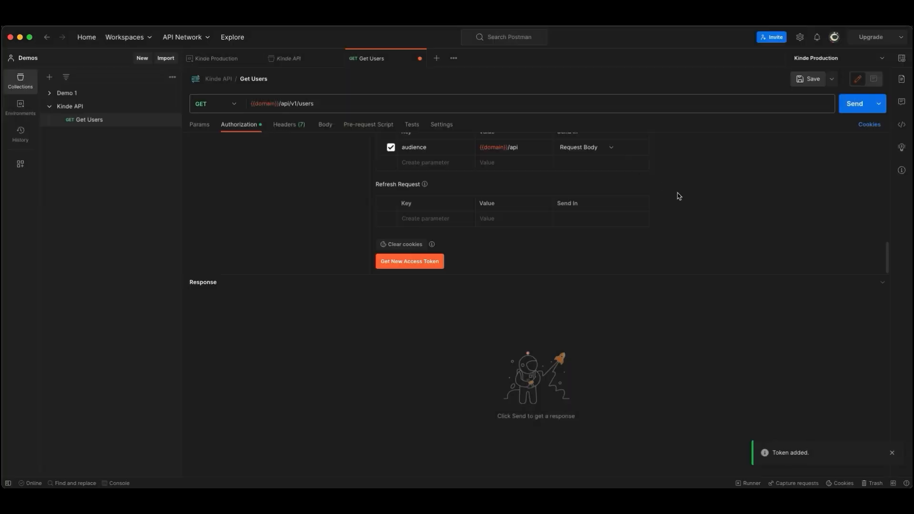
Step: Check the current token applied to the Get Users request and send the request to test it
{"action": "scroll", "coordinate": [716, 198], "scroll_direction": "up", "scroll_amount": 5}
{"action": "scroll", "coordinate": [716, 198], "scroll_direction": "up", "scroll_amount": 5}
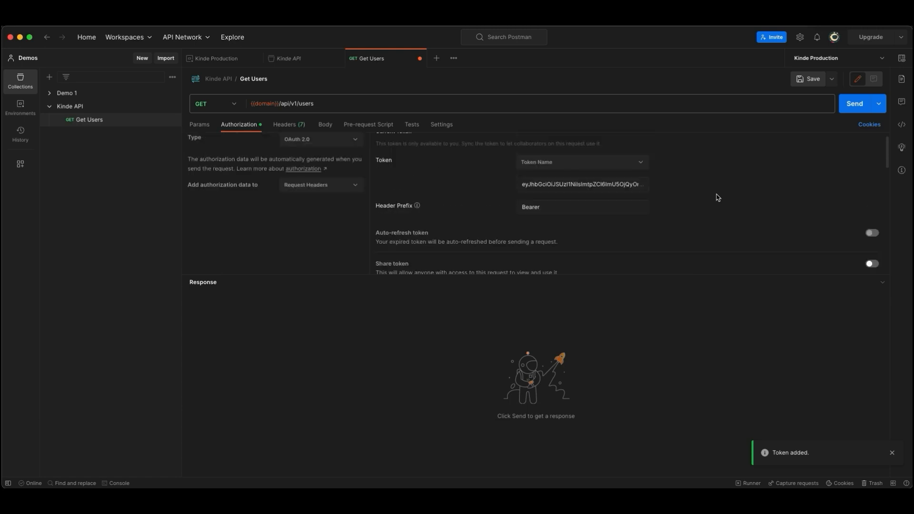
{"action": "left_click", "coordinate": [535, 185]}
{"action": "left_click_drag", "start_coordinate": [536, 185], "coordinate": [649, 246]}
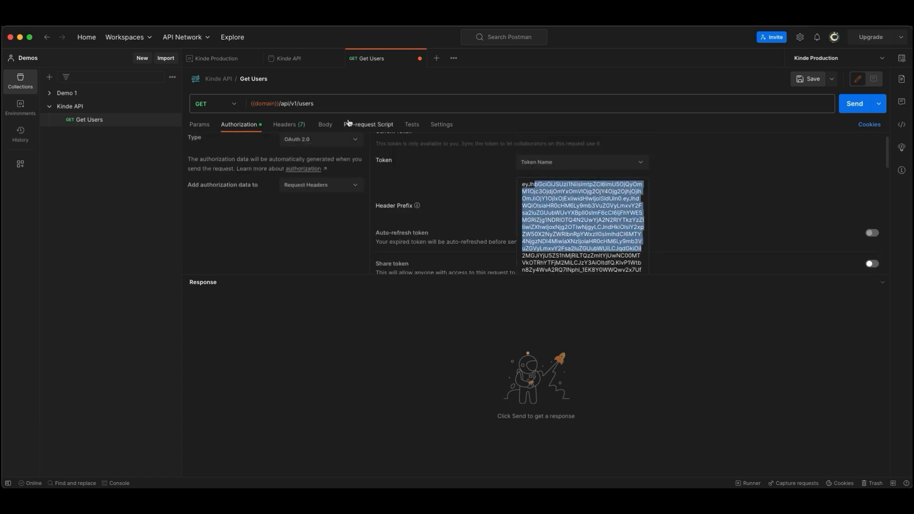
{"action": "left_click", "coordinate": [744, 182]}
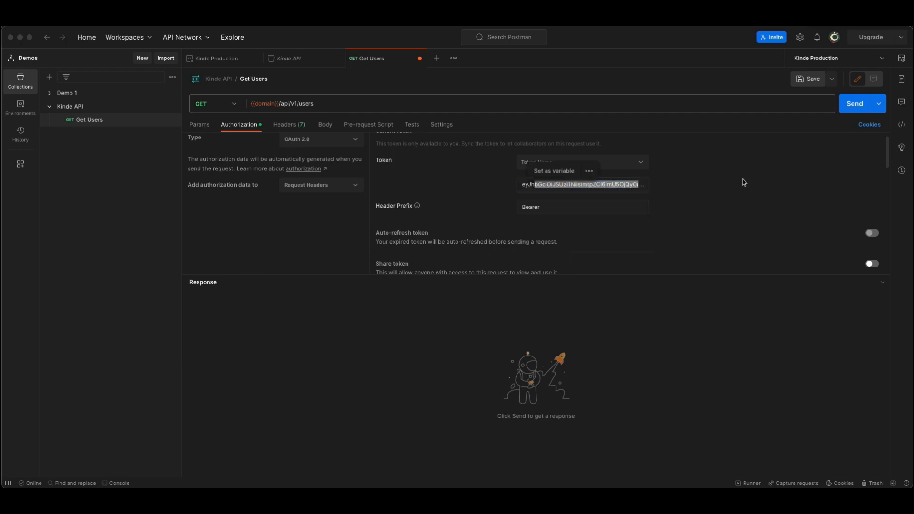
{"action": "left_click", "coordinate": [853, 103]}
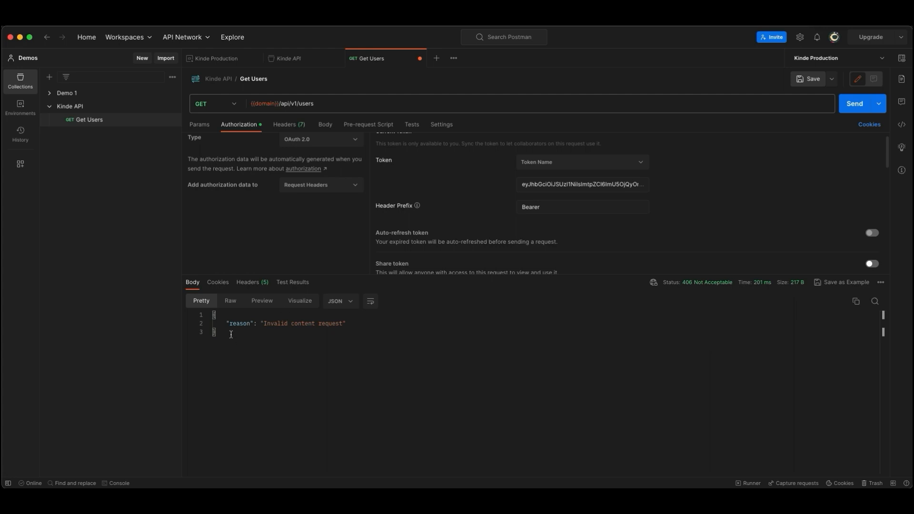
{"action": "left_click_drag", "start_coordinate": [226, 324], "coordinate": [388, 326]}
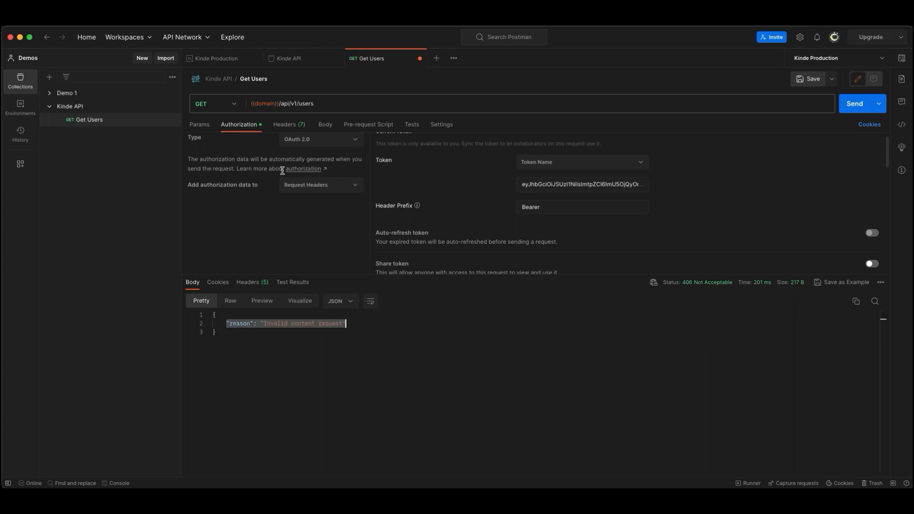
Step: Disable the default Accept header and add a custom Accept header with the value application/json
{"action": "left_click", "coordinate": [287, 127]}
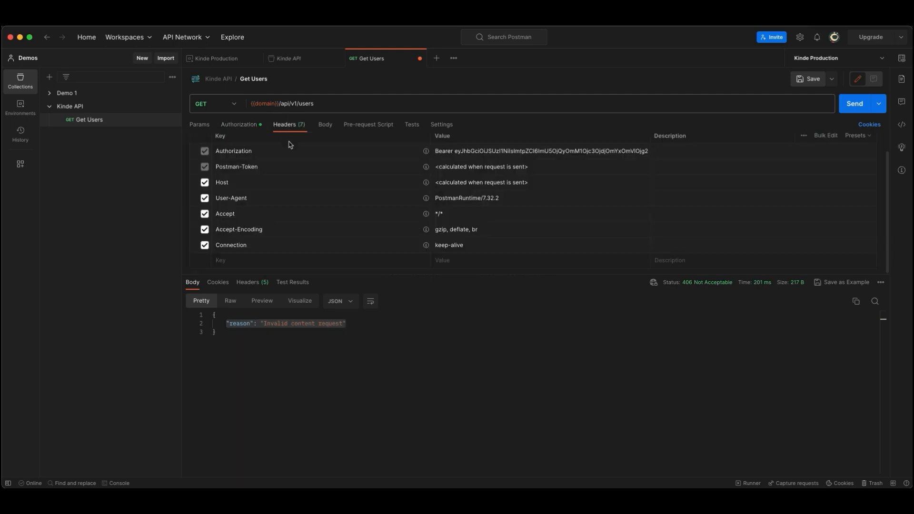
{"action": "left_click", "coordinate": [437, 213]}
{"action": "left_click", "coordinate": [205, 220]}
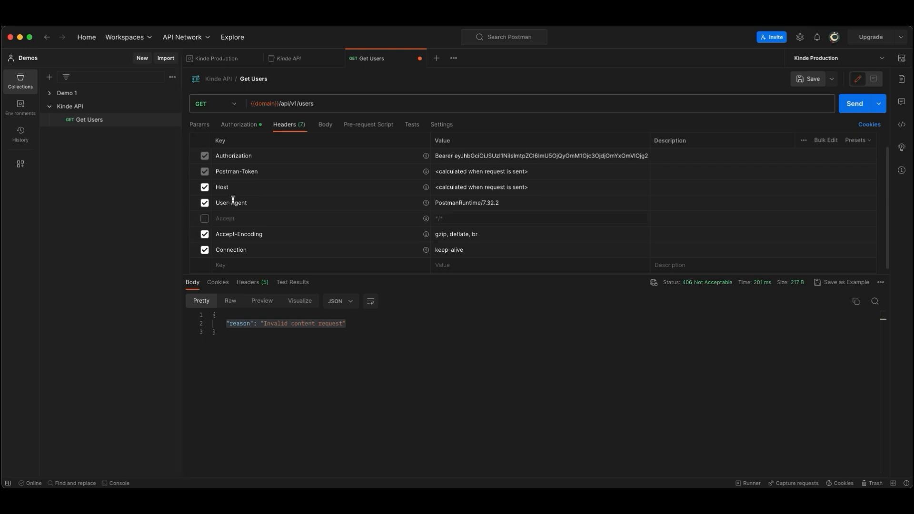
{"action": "left_click", "coordinate": [226, 262]}
{"action": "type", "text": "Accept"}
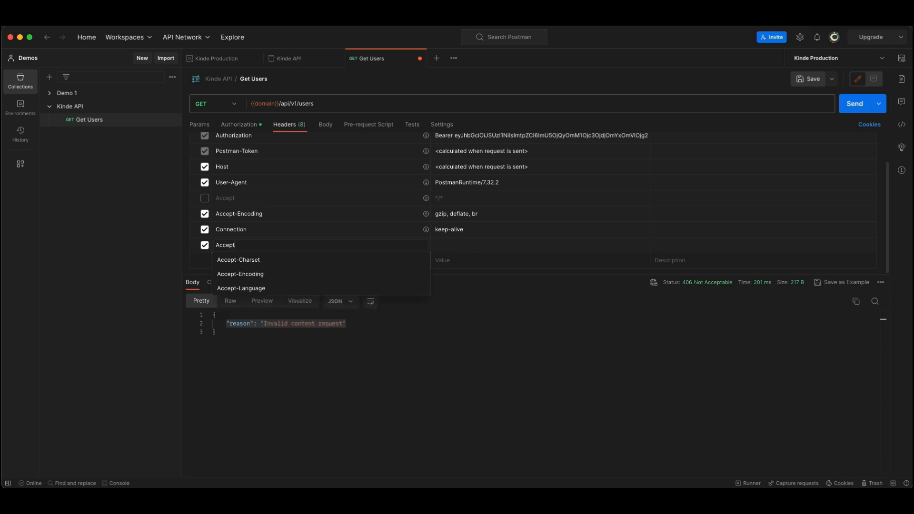
{"action": "key", "text": "Tab"}
{"action": "type", "text": "app"}
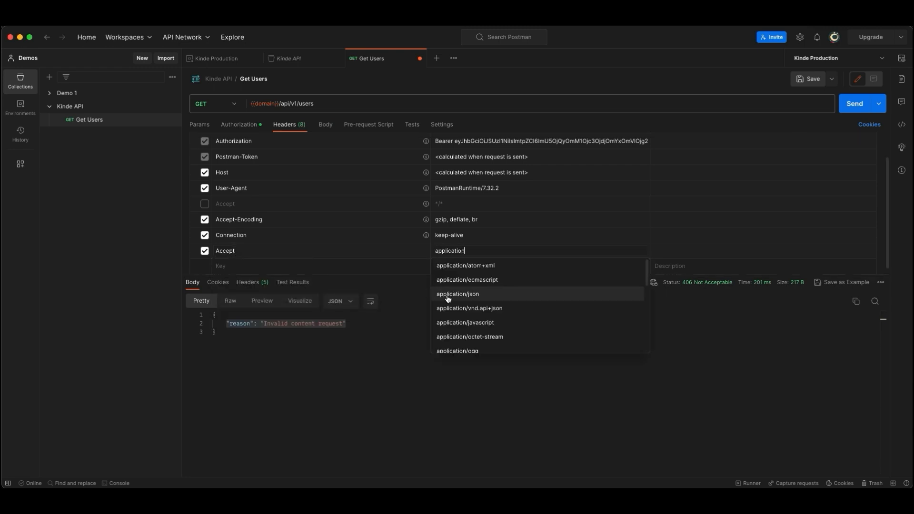
{"action": "left_click", "coordinate": [498, 293]}
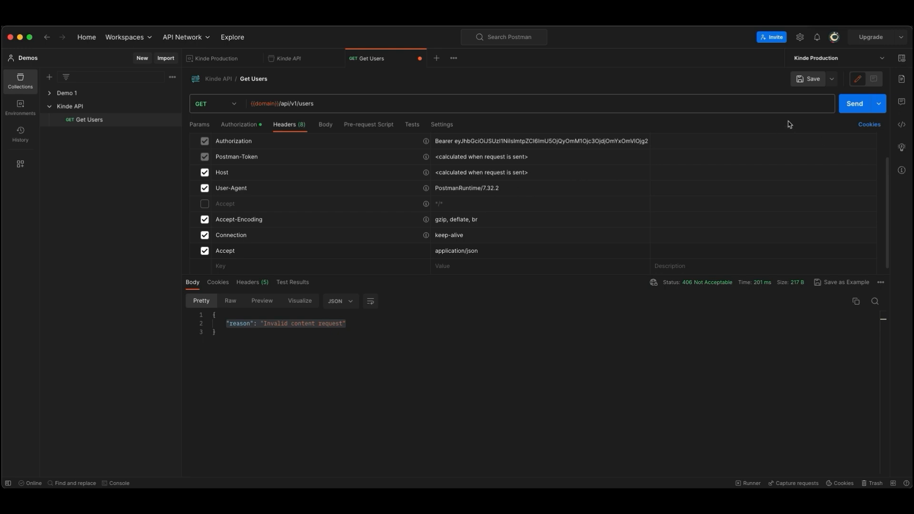
Step: Send the Get Users request again and select the returned user records in the response body
{"action": "left_click", "coordinate": [855, 106]}
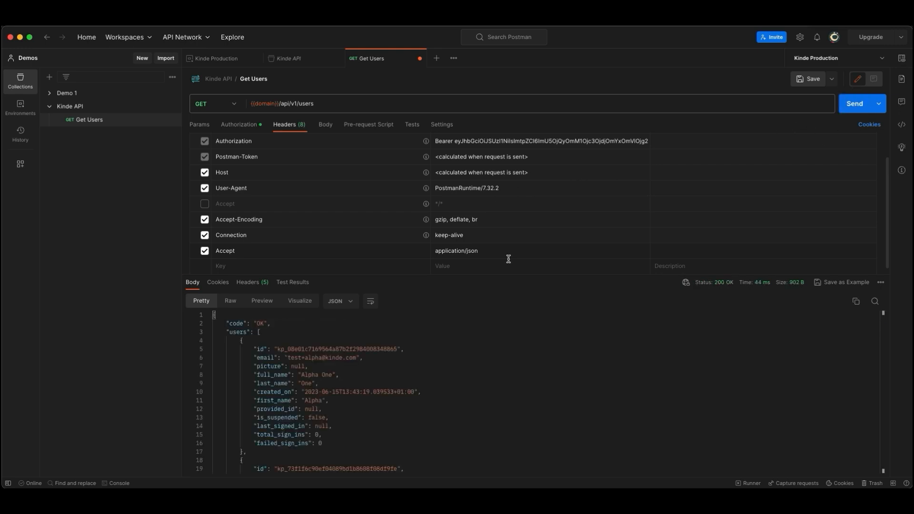
{"action": "left_click", "coordinate": [267, 324]}
{"action": "left_click_drag", "start_coordinate": [267, 324], "coordinate": [326, 447]}
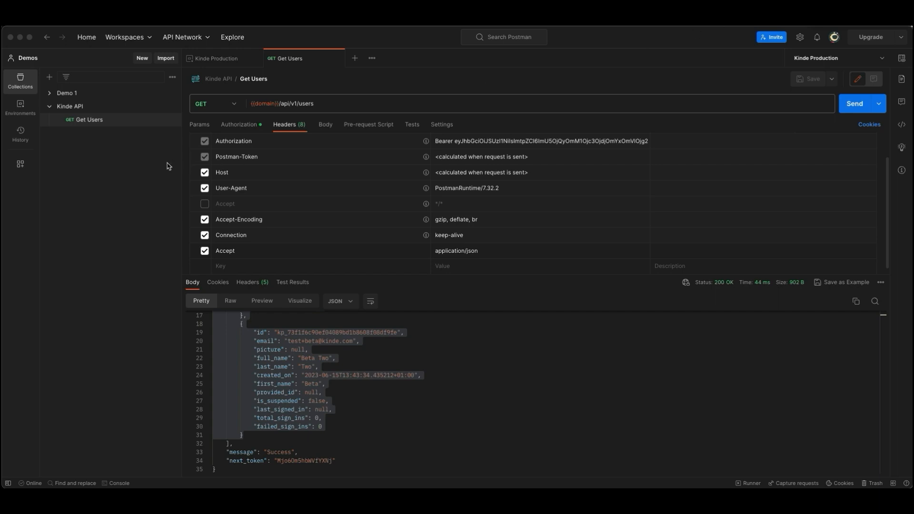
Step: Duplicate the Get Users request in the Kinde API collection and rename the copy Get Organizations
{"action": "left_click", "coordinate": [148, 156]}
{"action": "left_click", "coordinate": [172, 122]}
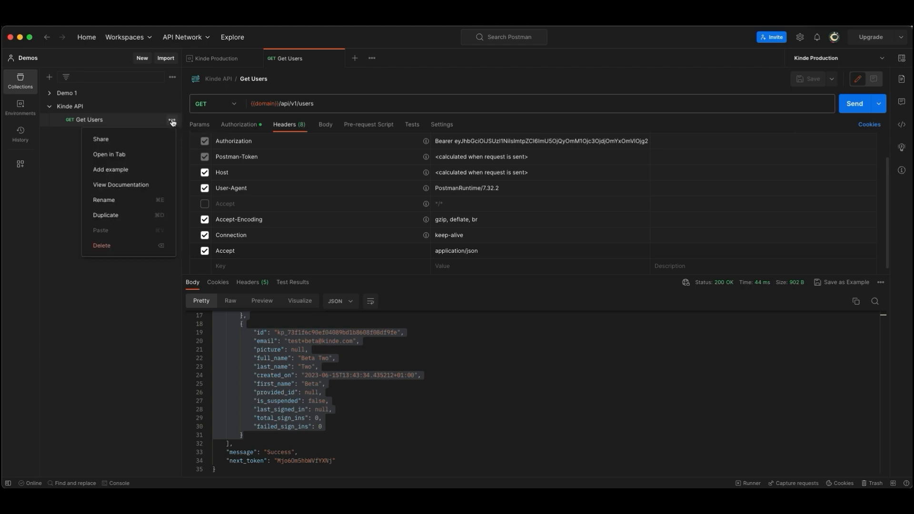
{"action": "left_click", "coordinate": [131, 215]}
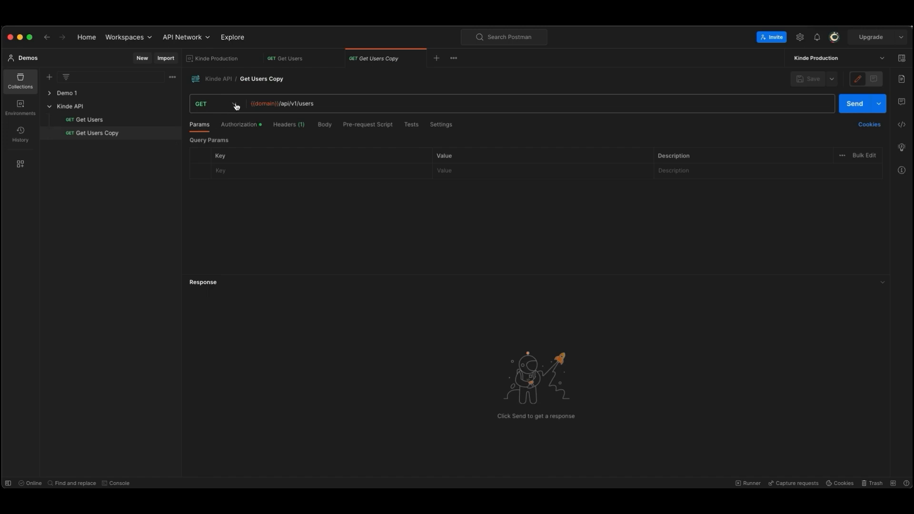
{"action": "left_click", "coordinate": [291, 79]}
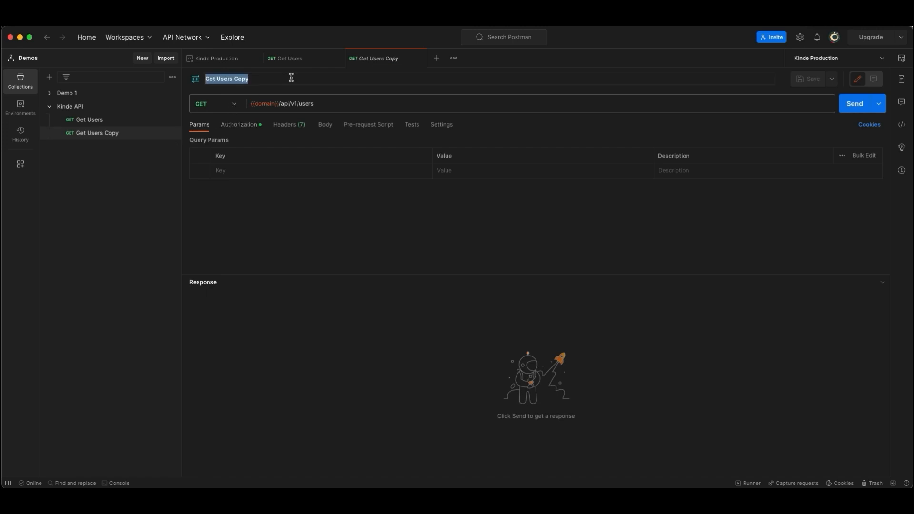
{"action": "type", "text": "Get Organizations"}
{"action": "key", "text": "Return"}
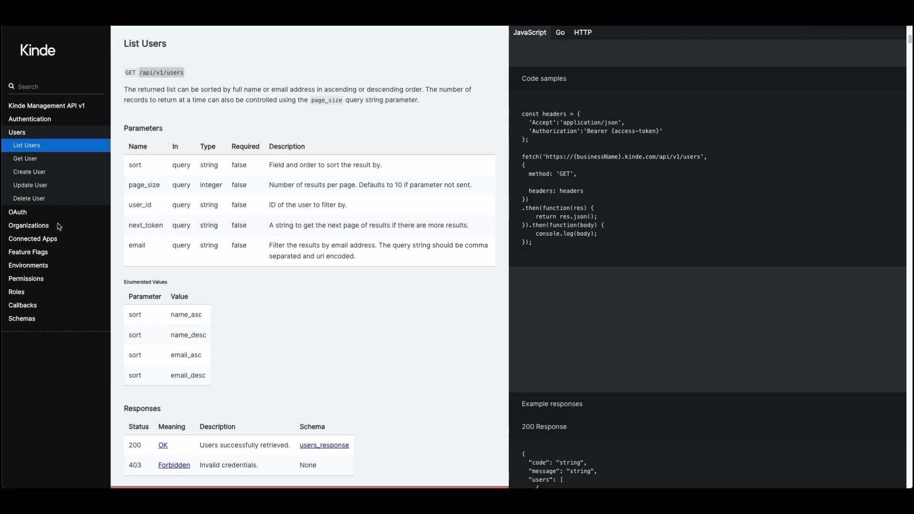
Step: Open List Organizations in the Kinde API docs, copy "organizations" from its endpoint path, and return to Postman
{"action": "left_click", "coordinate": [27, 227]}
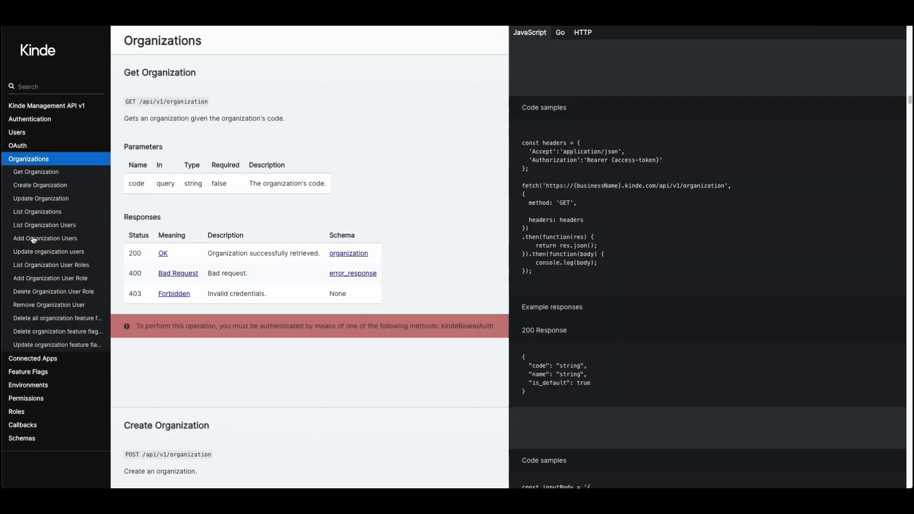
{"action": "left_click", "coordinate": [42, 213]}
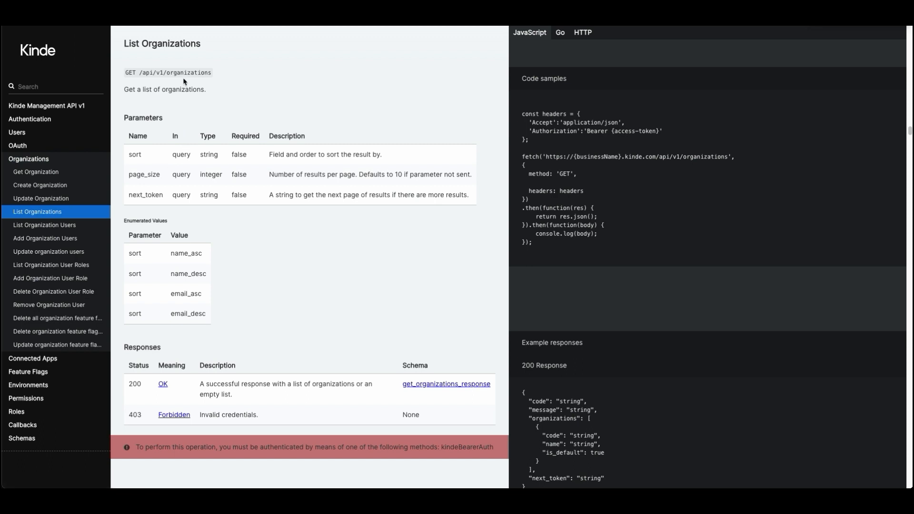
{"action": "double_click", "coordinate": [183, 72]}
{"action": "key", "text": "super+Tab"}
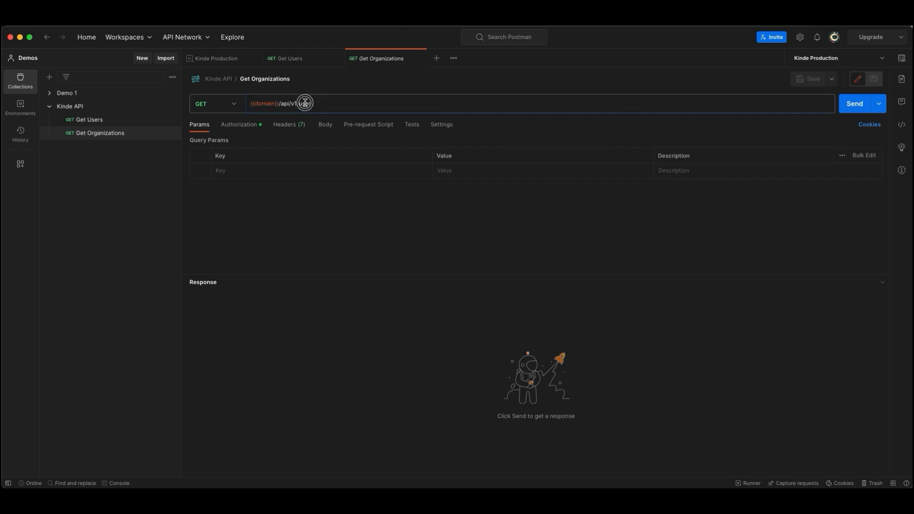
Step: Replace "users" in the Get Organizations request URL so it reads {{domain}}/api/v1/organizations
{"action": "double_click", "coordinate": [307, 104]}
{"action": "key", "text": "super+v"}
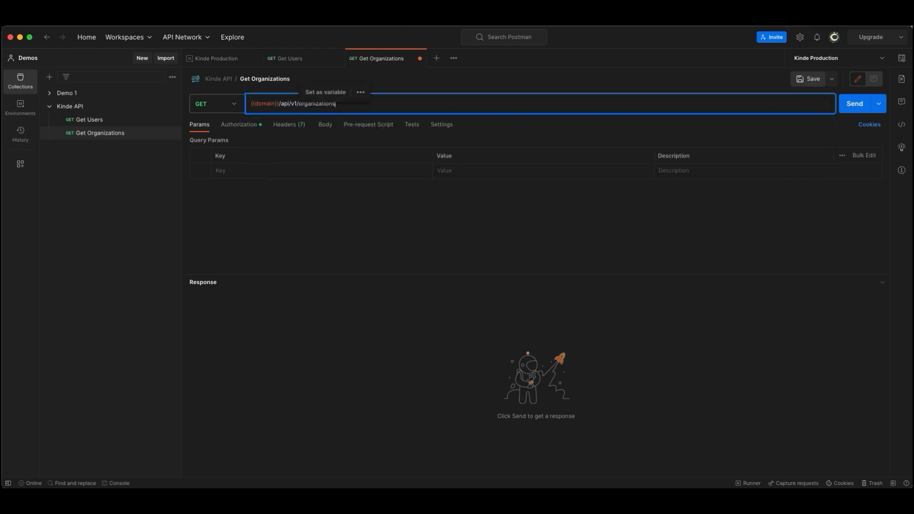
{"action": "key", "text": "Escape"}
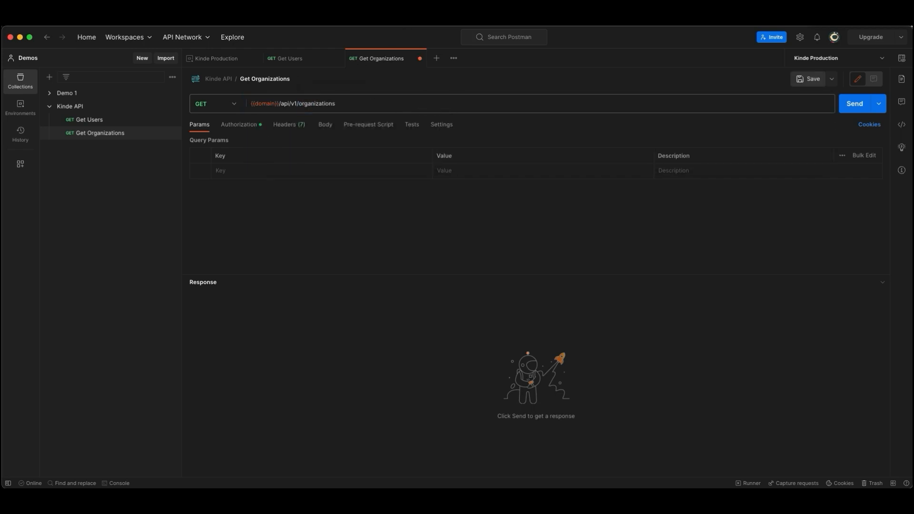
Step: Generate a new OAuth 2.0 access token for Get Organizations, name it Token Kinde Api, and use it for the request
{"action": "left_click", "coordinate": [240, 125]}
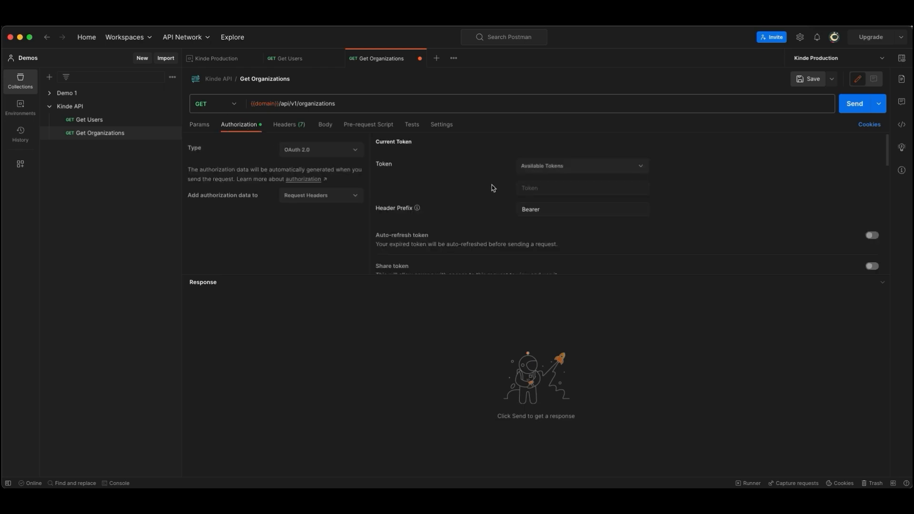
{"action": "scroll", "coordinate": [493, 189], "scroll_direction": "down", "scroll_amount": 10}
{"action": "left_click", "coordinate": [392, 262]}
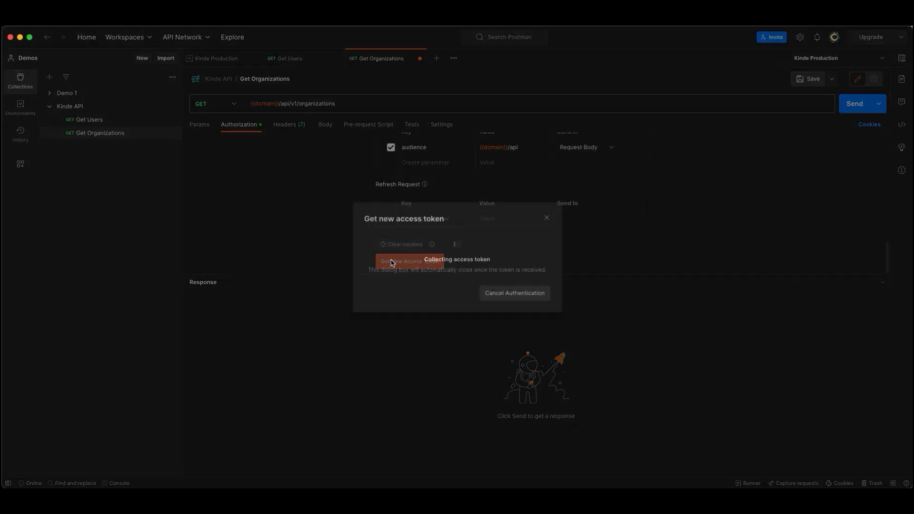
{"action": "left_click", "coordinate": [534, 294]}
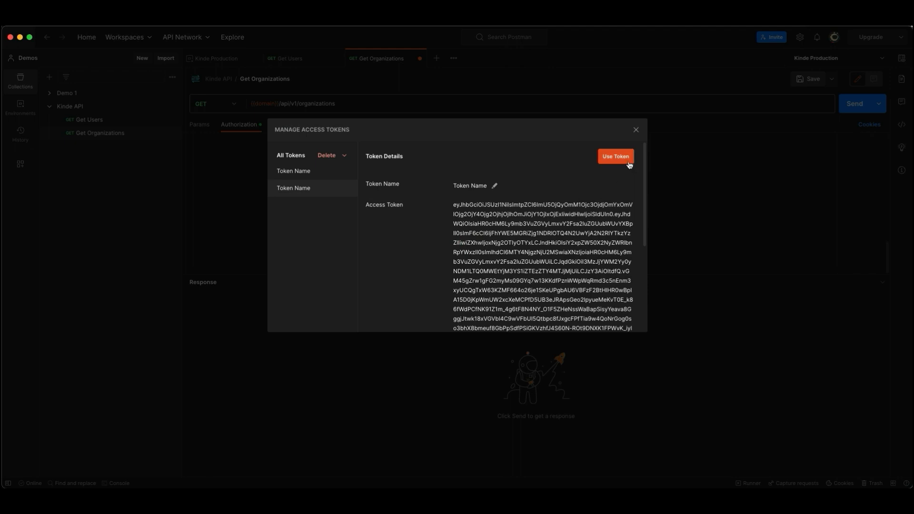
{"action": "left_click", "coordinate": [494, 186]}
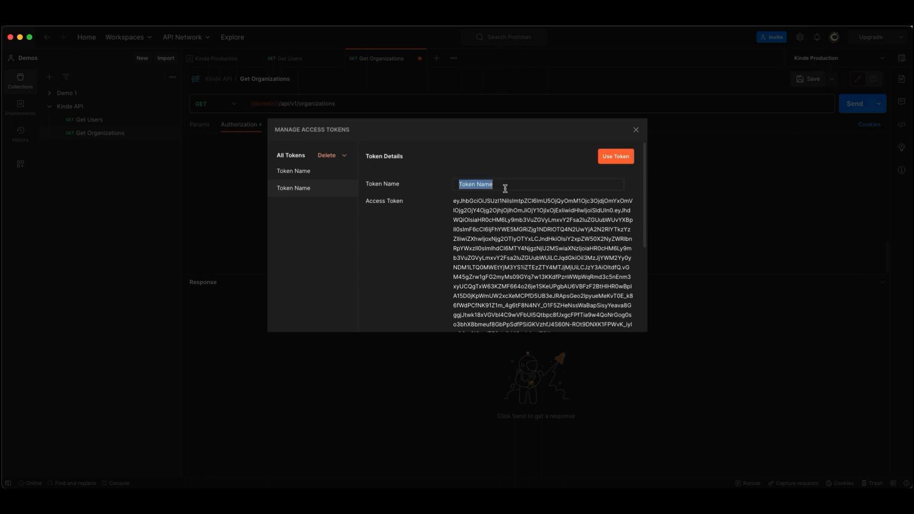
{"action": "type", "text": "T"}
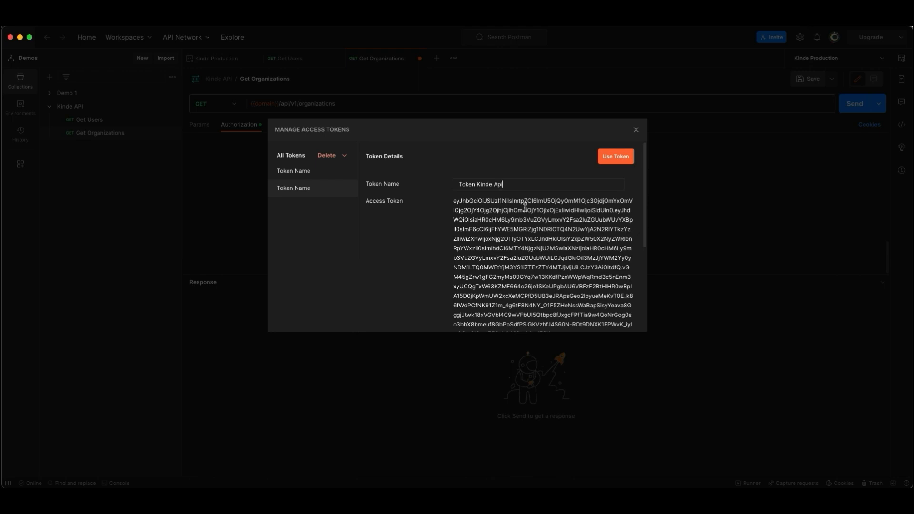
{"action": "left_click", "coordinate": [614, 159]}
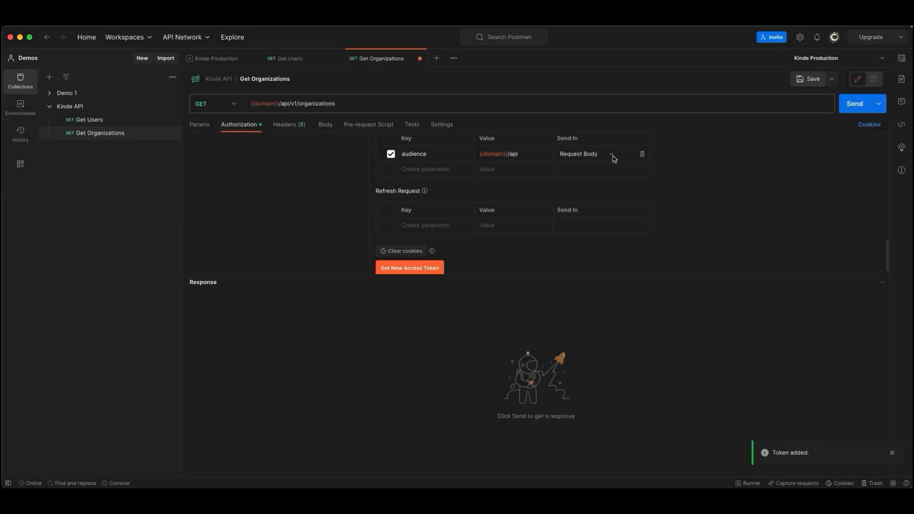
Step: Send the Get Organizations request and select the returned organization records in the response body
{"action": "scroll", "coordinate": [617, 165], "scroll_direction": "up", "scroll_amount": 10}
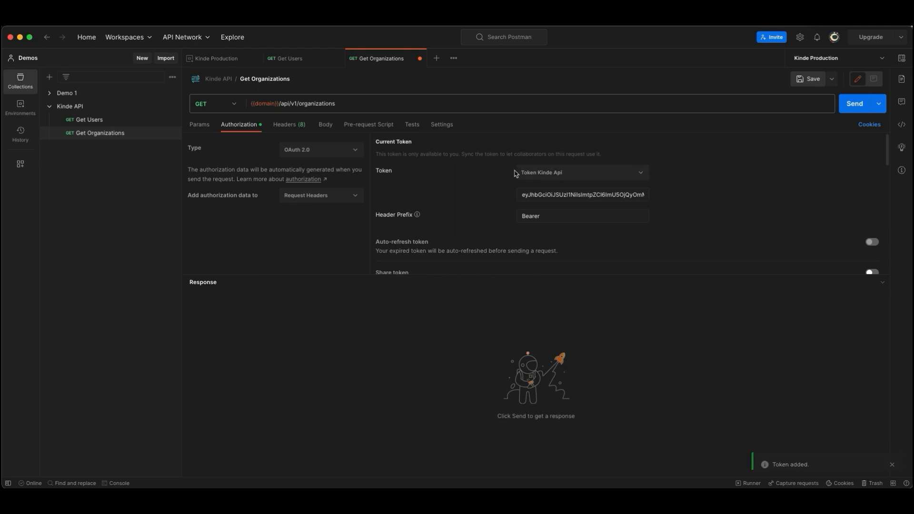
{"action": "left_click", "coordinate": [858, 108]}
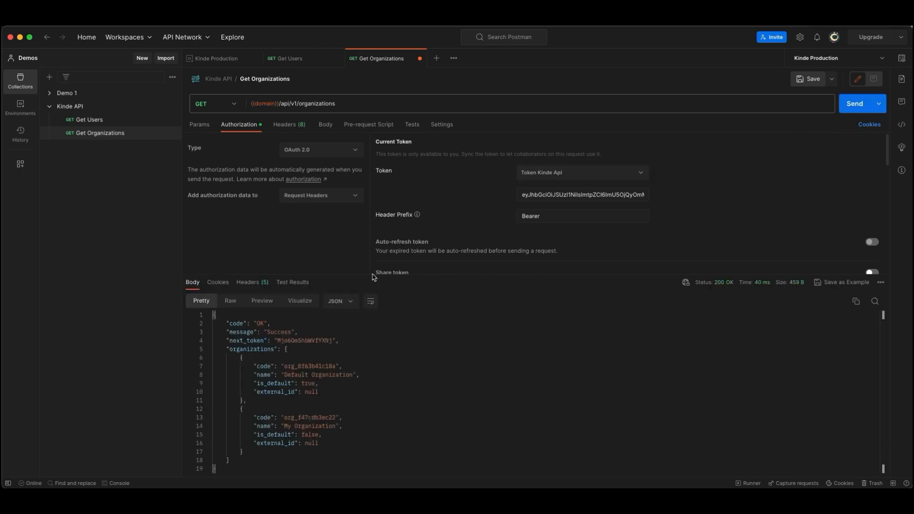
{"action": "left_click_drag", "start_coordinate": [235, 349], "coordinate": [278, 453]}
{"action": "left_click", "coordinate": [297, 374]}
{"action": "left_click_drag", "start_coordinate": [254, 367], "coordinate": [342, 399]}
{"action": "left_click_drag", "start_coordinate": [255, 418], "coordinate": [355, 443]}
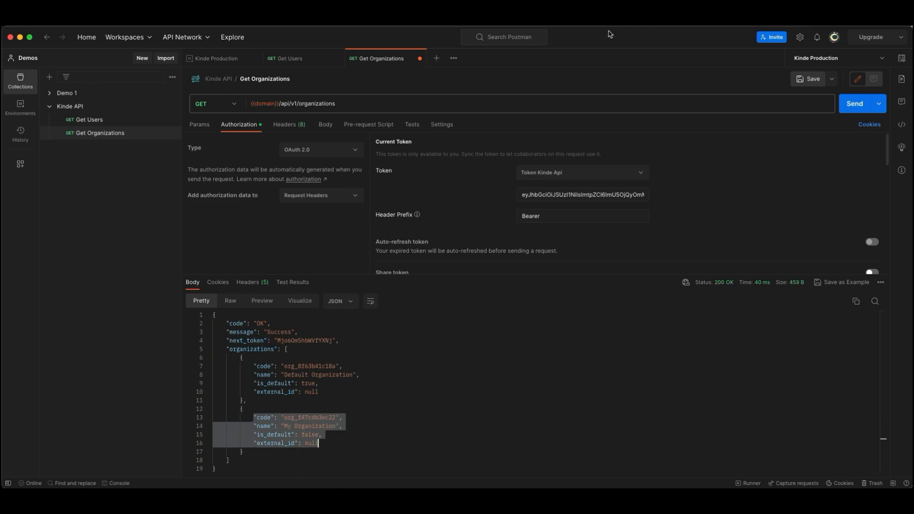
Step: Duplicate the Get Organizations request and rename the copy Get Organization Users
{"action": "key", "text": "super+Tab"}
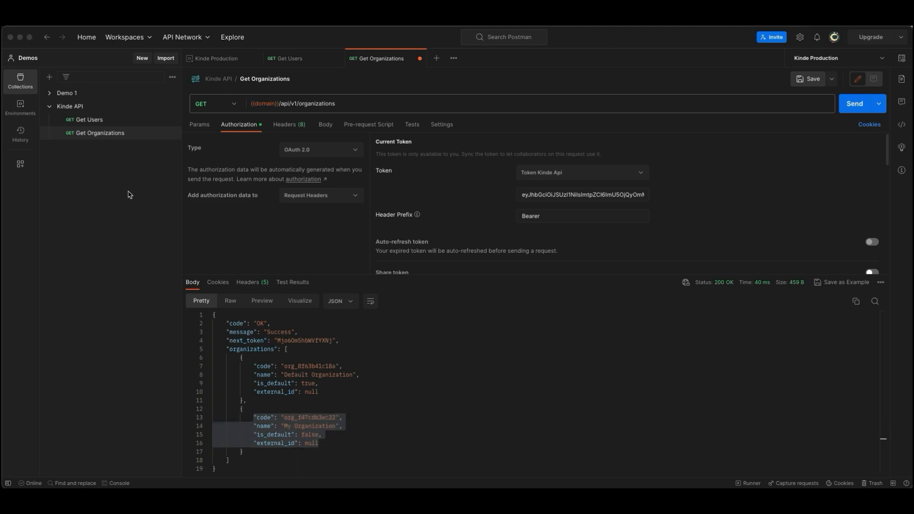
{"action": "left_click", "coordinate": [128, 194]}
{"action": "left_click", "coordinate": [171, 134]}
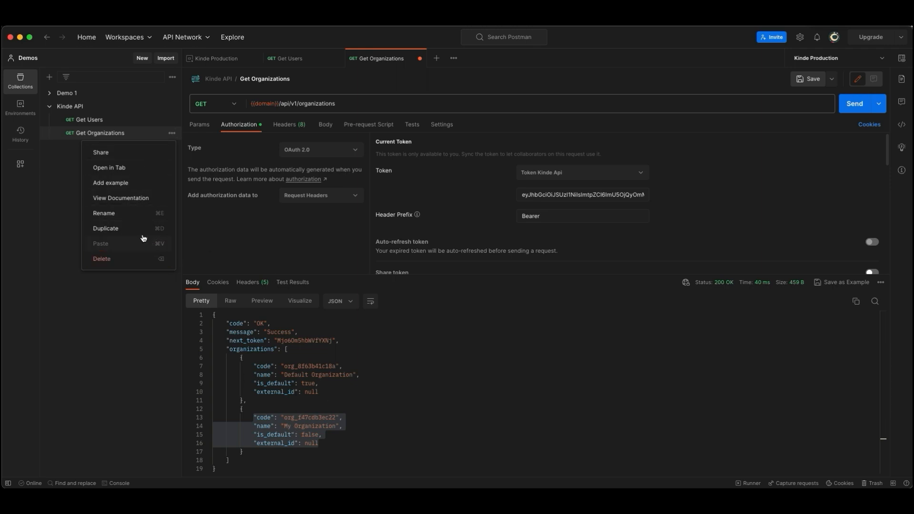
{"action": "left_click", "coordinate": [137, 229]}
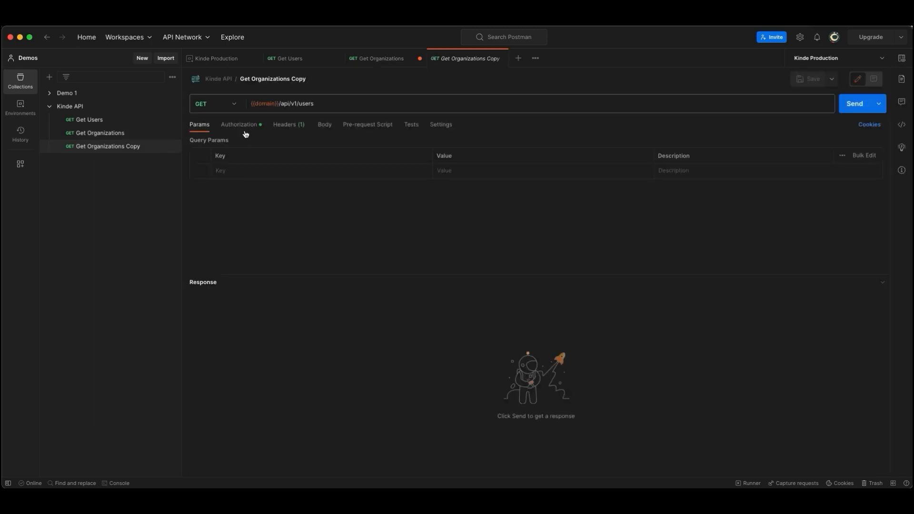
{"action": "left_click", "coordinate": [314, 76]}
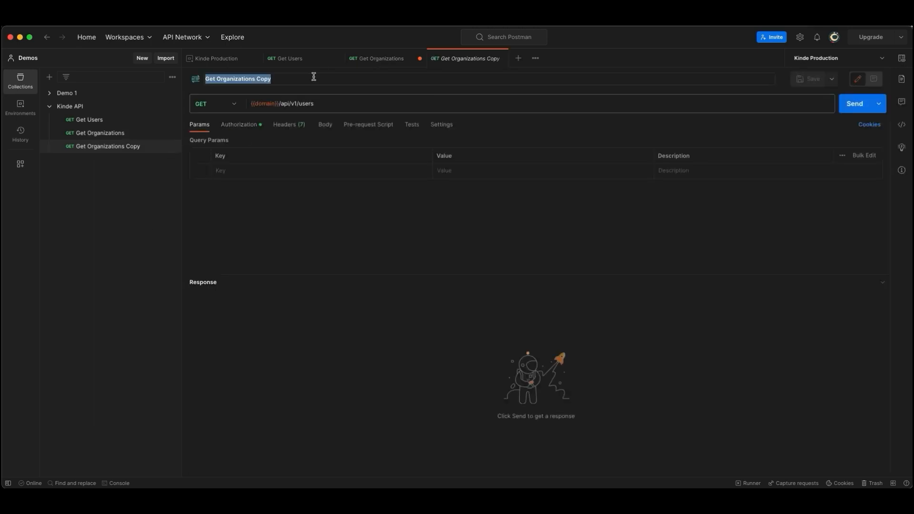
{"action": "type", "text": "Get"}
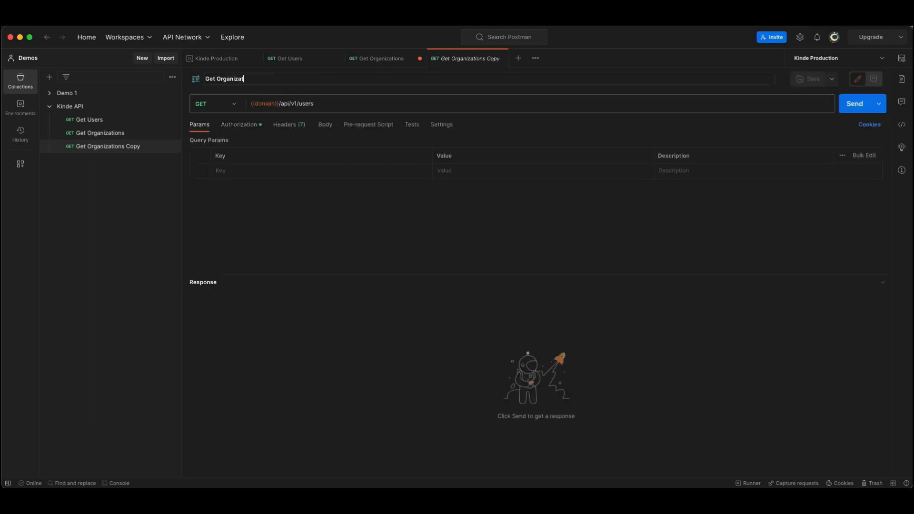
{"action": "key", "text": "Return"}
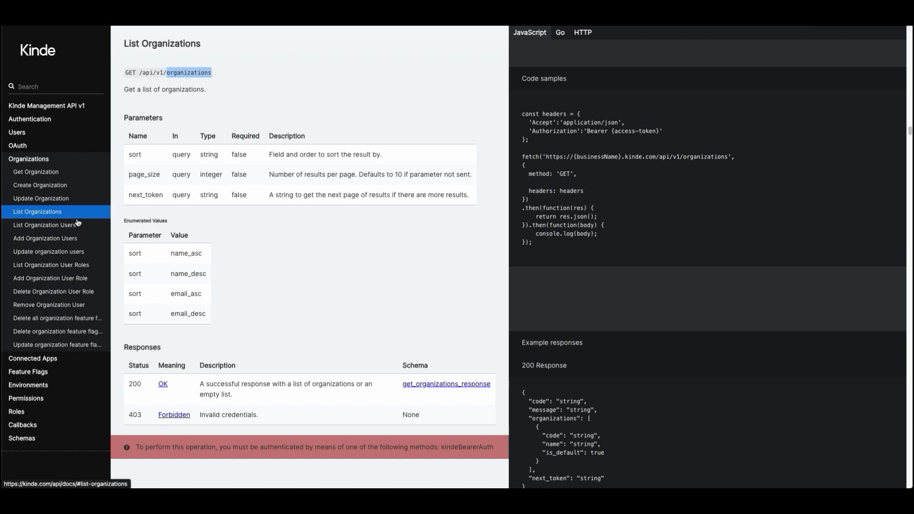
Step: Copy the List Organization Users endpoint path from the Kinde API docs and return to Postman
{"action": "left_click", "coordinate": [59, 232]}
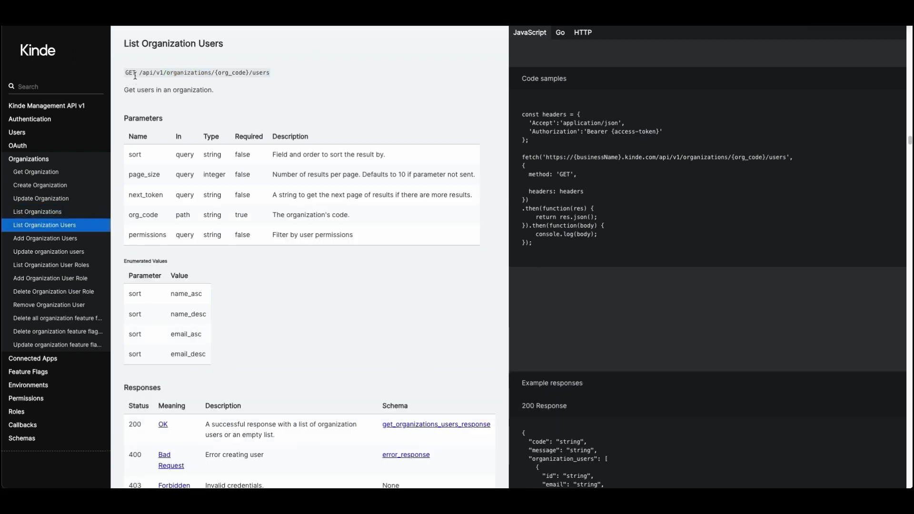
{"action": "left_click_drag", "start_coordinate": [138, 72], "coordinate": [272, 75]}
{"action": "key", "text": "super+c"}
{"action": "key", "text": "super+Tab"}
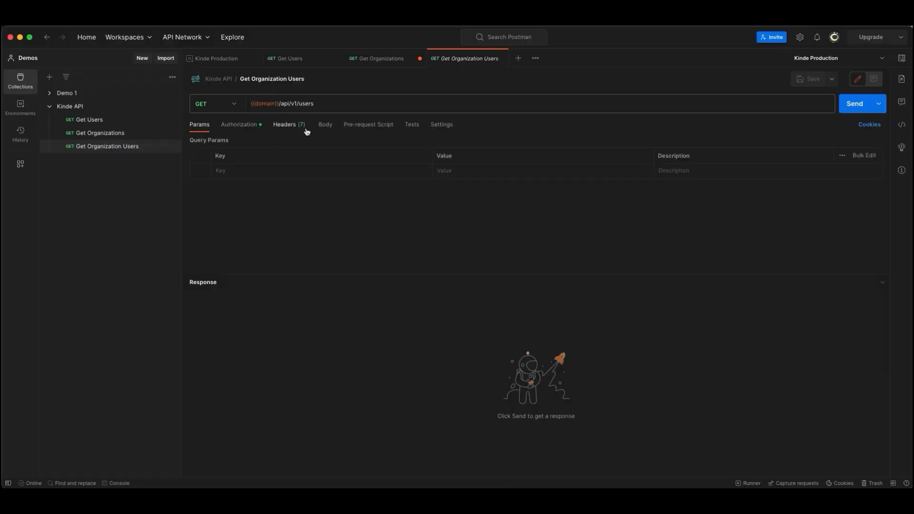
Step: Set the Get Organization Users request URL to {{domain}}/api/v1/organizations/{org_code}/users
{"action": "left_click", "coordinate": [329, 103]}
{"action": "key", "text": "super+a"}
{"action": "key", "text": "super+v"}
{"action": "left_click", "coordinate": [252, 103]}
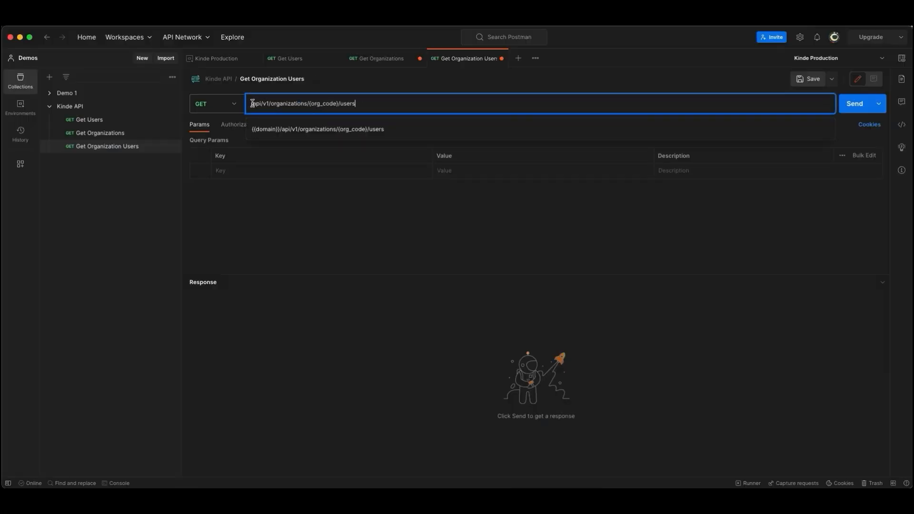
{"action": "type", "text": "{{domain"}
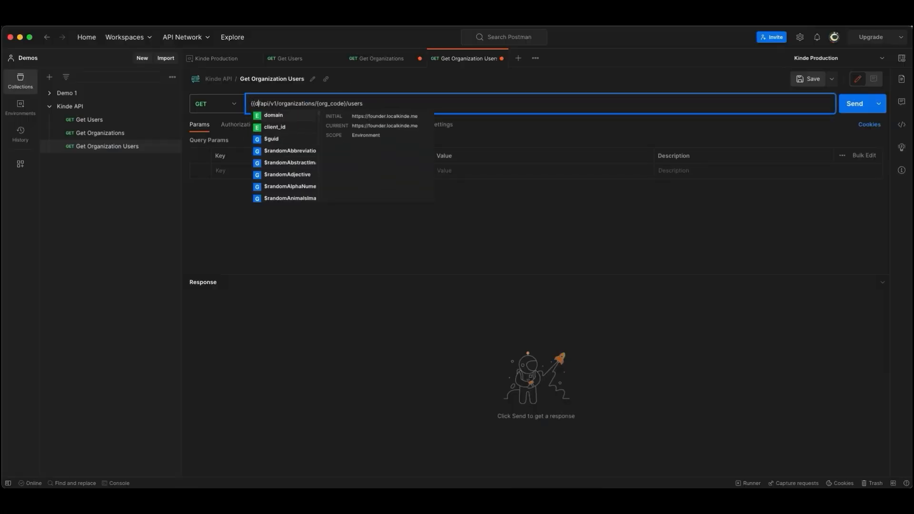
{"action": "type", "text": "}}"}
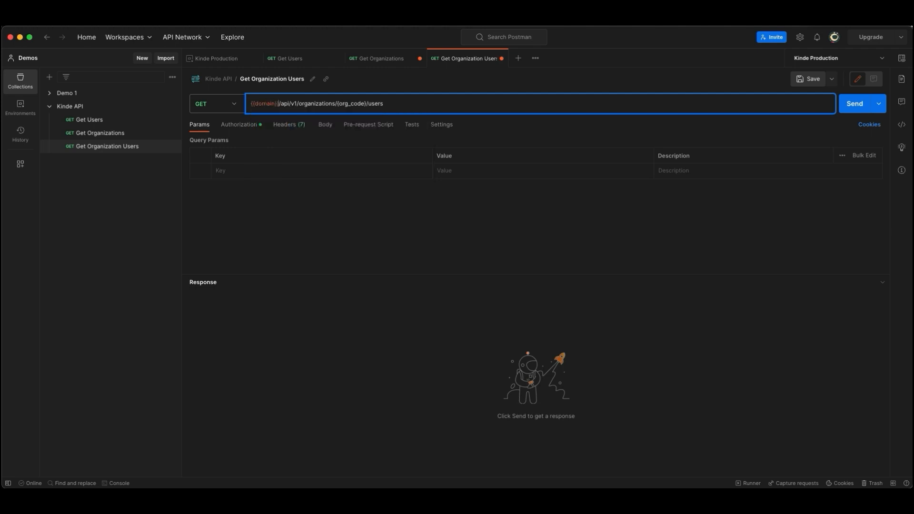
Step: Copy the organization code of My Organization from the Get Organizations response to fill the {org_code} placeholder
{"action": "key", "text": "super+Tab"}
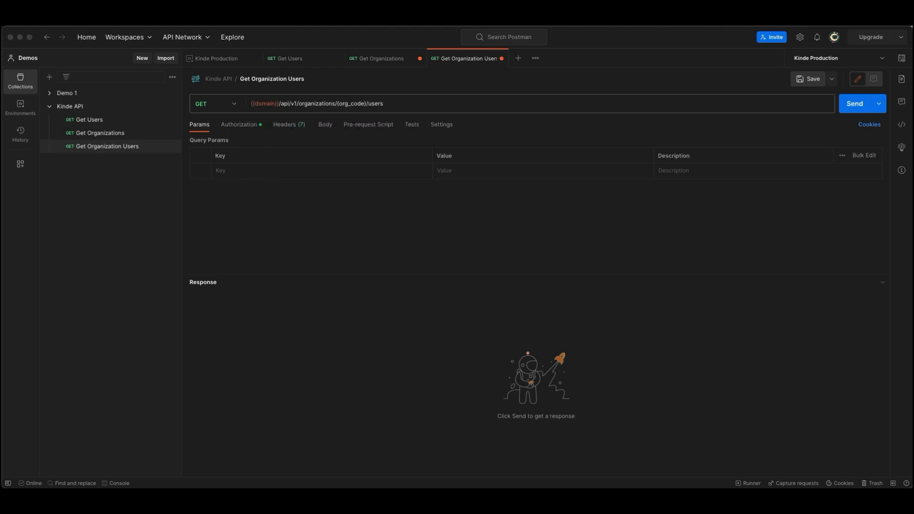
{"action": "left_click", "coordinate": [365, 100]}
{"action": "left_click_drag", "start_coordinate": [338, 103], "coordinate": [365, 107]}
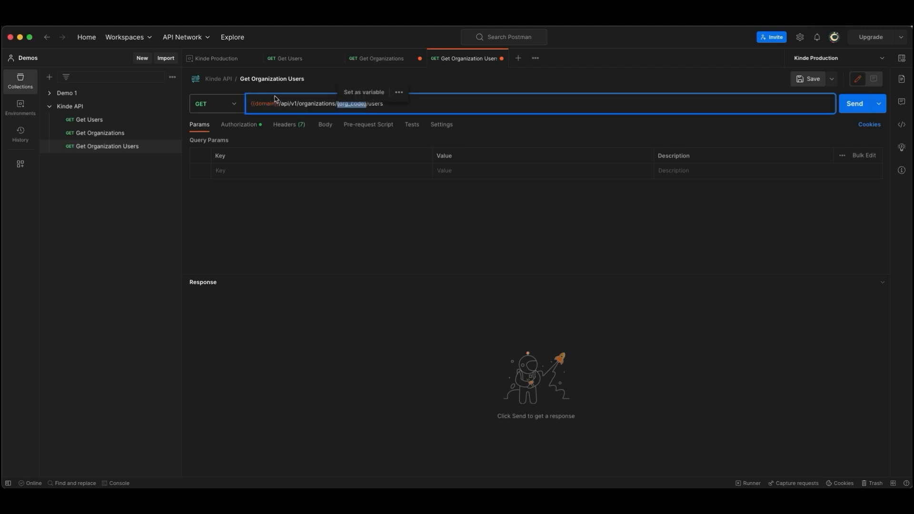
{"action": "left_click", "coordinate": [96, 134]}
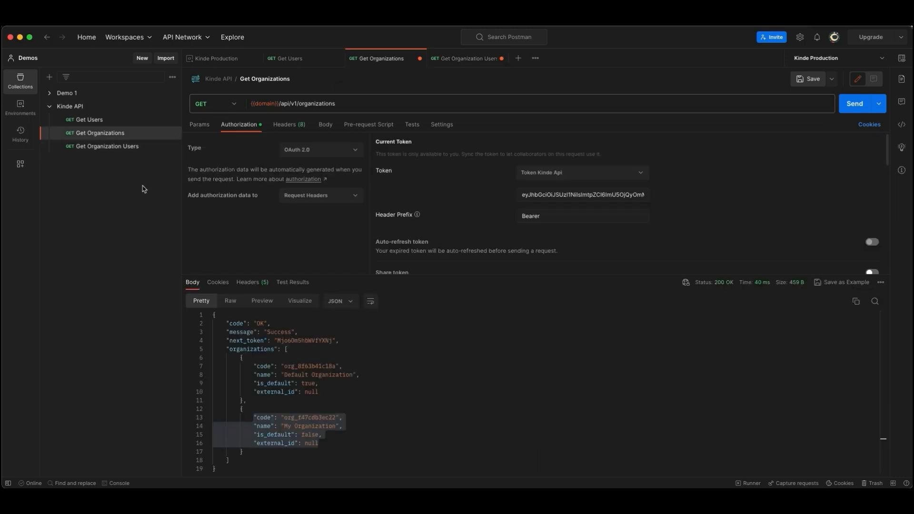
{"action": "left_click", "coordinate": [309, 443]}
{"action": "double_click", "coordinate": [309, 417]}
{"action": "key", "text": "super+c"}
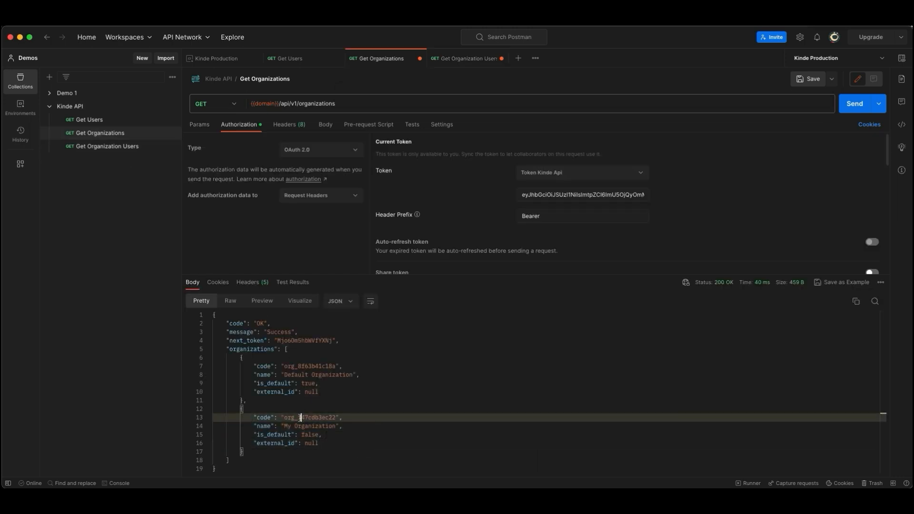
Step: Replace the {org_code} placeholder in the Get Organization Users request URL with the copied organization code
{"action": "left_click", "coordinate": [128, 145]}
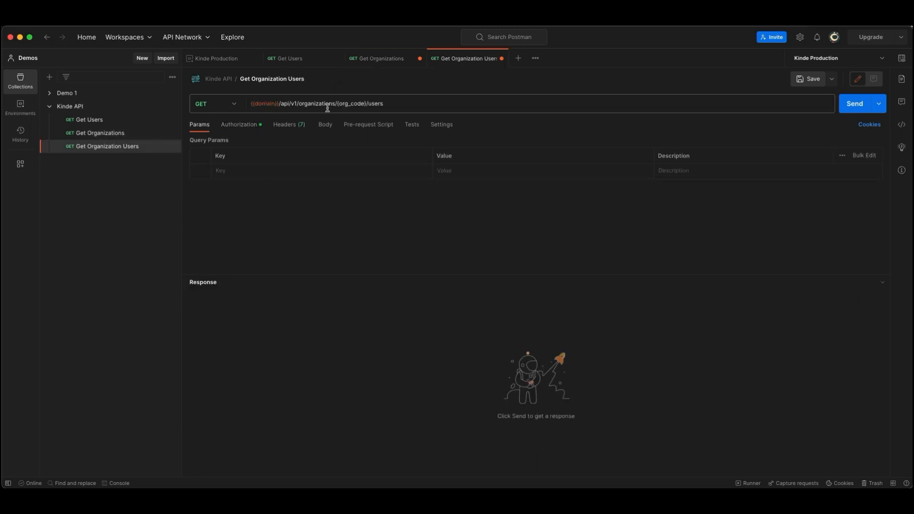
{"action": "double_click", "coordinate": [347, 102]}
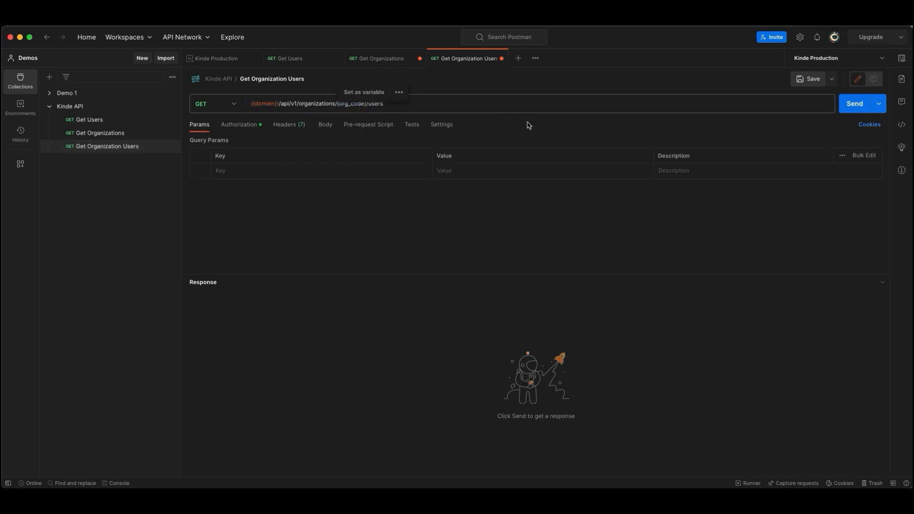
{"action": "left_click", "coordinate": [357, 105]}
{"action": "key", "text": "Delete"}
{"action": "key", "text": "Delete"}
{"action": "key", "text": "Delete"}
{"action": "key", "text": "Delete"}
{"action": "key", "text": "Delete"}
{"action": "key", "text": "Delete"}
{"action": "key", "text": "Delete"}
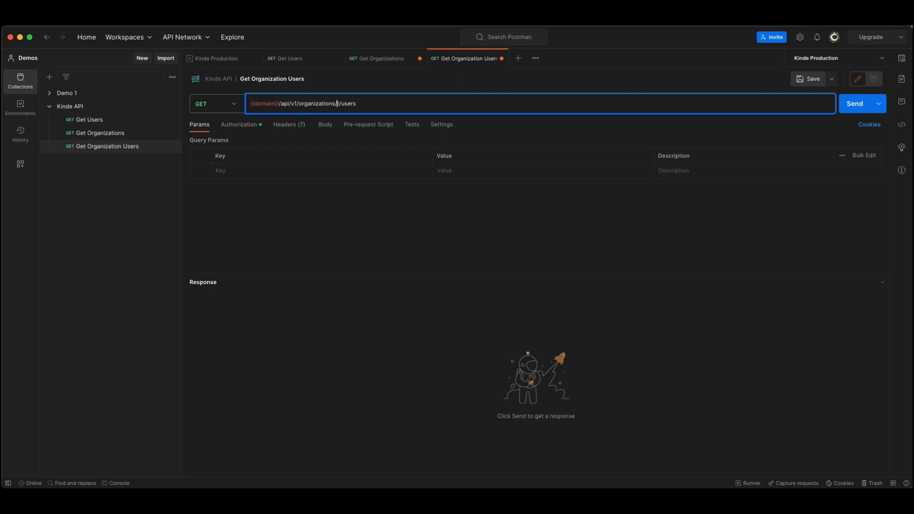
{"action": "key", "text": "super+v"}
{"action": "left_click", "coordinate": [410, 105]}
Step: Authorize the Get Organization Users request with the Token Kinde Api token and send it
{"action": "left_click", "coordinate": [239, 123]}
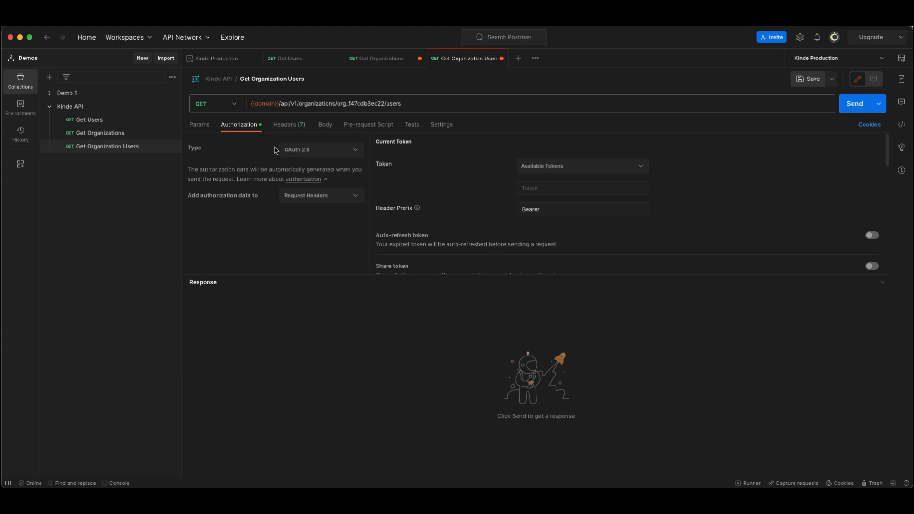
{"action": "left_click", "coordinate": [575, 167]}
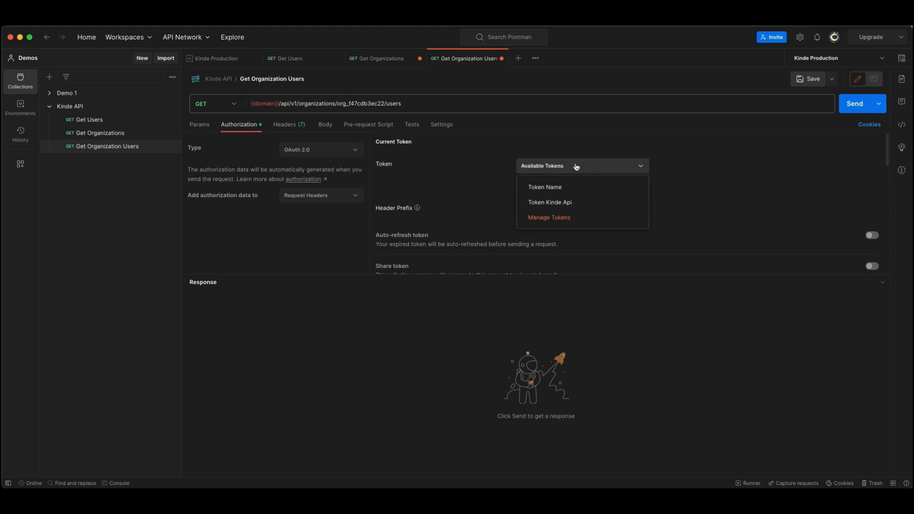
{"action": "left_click", "coordinate": [566, 203]}
{"action": "left_click", "coordinate": [857, 105]}
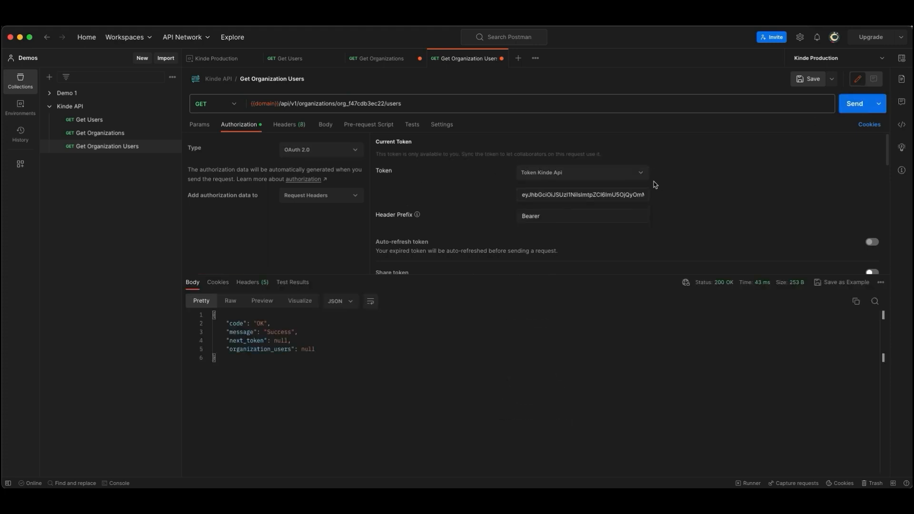
Step: Review the organization_users field in the response and save the Get Organization Users request
{"action": "left_click_drag", "start_coordinate": [287, 363], "coordinate": [228, 316]}
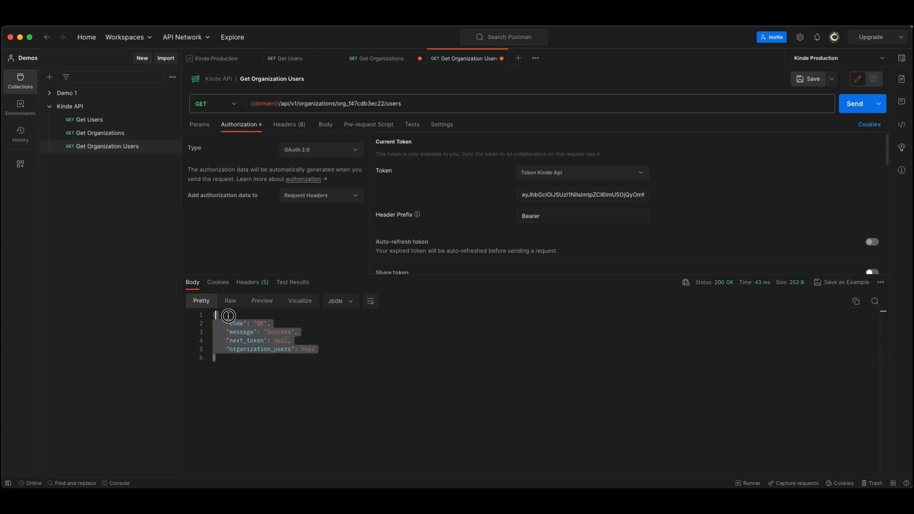
{"action": "left_click", "coordinate": [260, 342]}
{"action": "left_click_drag", "start_coordinate": [233, 349], "coordinate": [347, 350]}
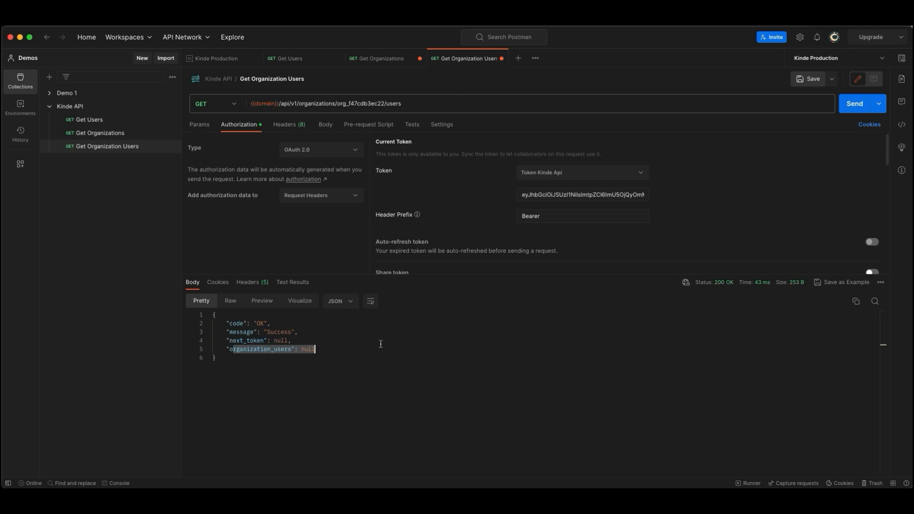
{"action": "left_click", "coordinate": [381, 344]}
{"action": "key", "text": "super+s"}
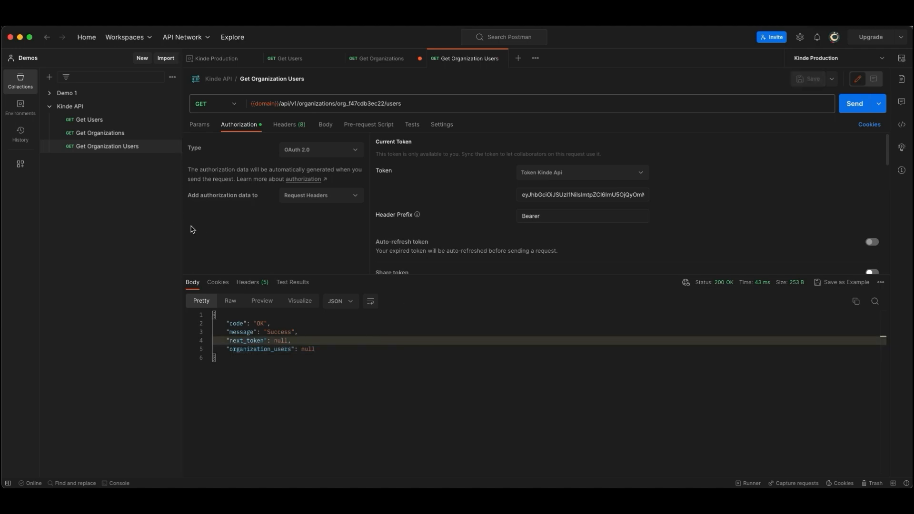
Step: Duplicate the Get Organization Users request and rename the copy Add Organization User
{"action": "left_click", "coordinate": [171, 146]}
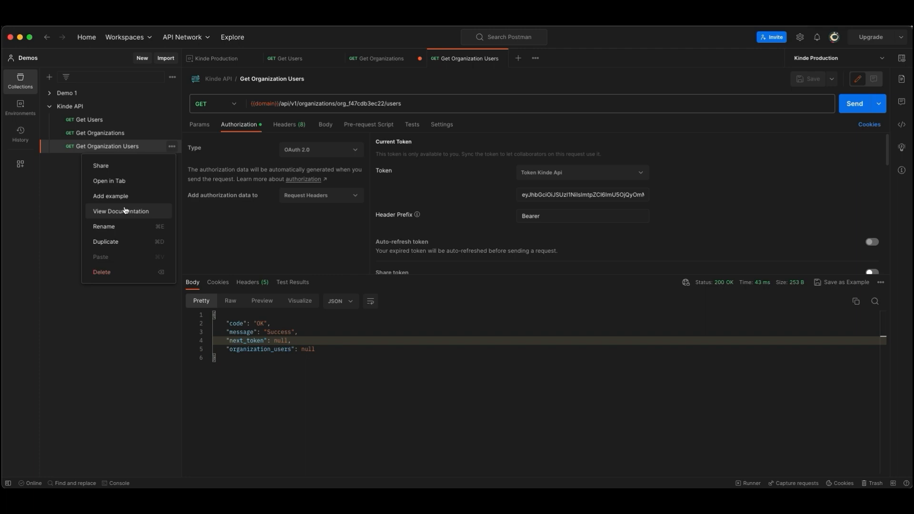
{"action": "left_click", "coordinate": [118, 242]}
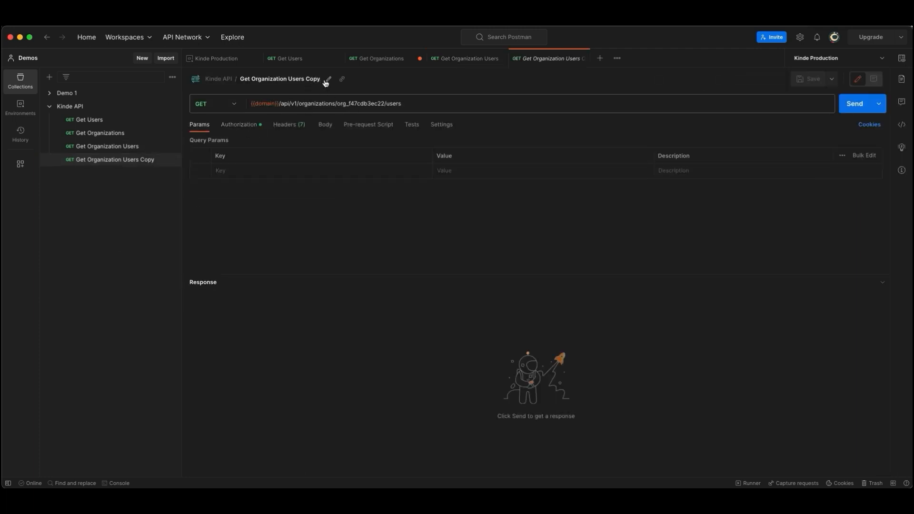
{"action": "left_click", "coordinate": [327, 80]}
{"action": "type", "text": "Add Organiz"}
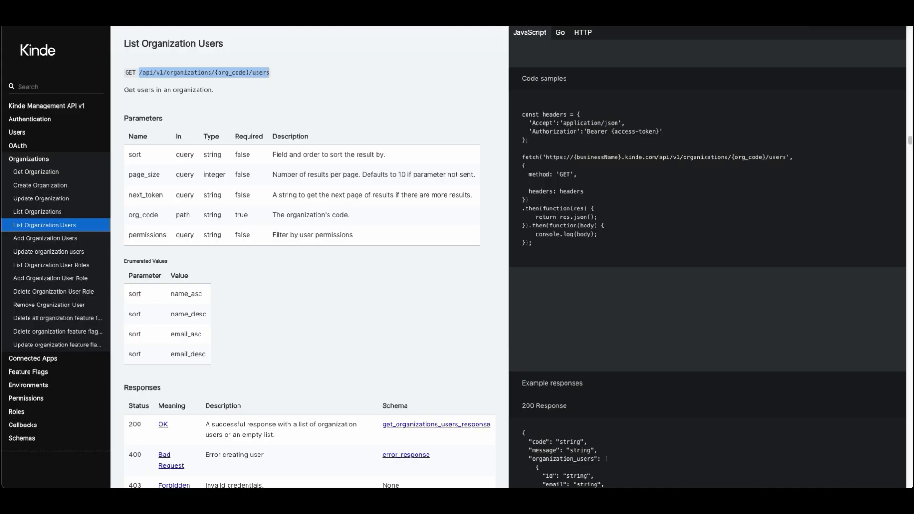
Step: Look up the Add Organization Users endpoint in the Kinde API docs and set the Add Organization User request's method to POST in Postman
{"action": "left_click", "coordinate": [45, 239]}
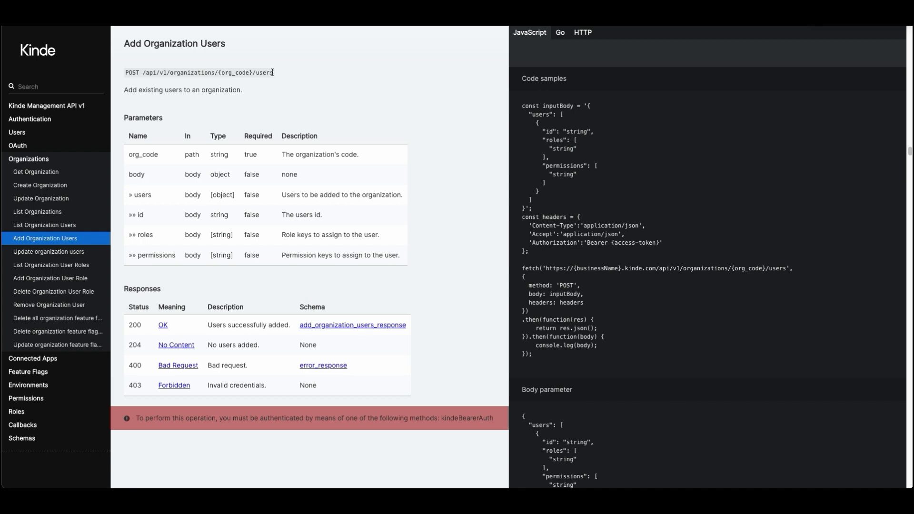
{"action": "left_click_drag", "start_coordinate": [273, 73], "coordinate": [143, 74]}
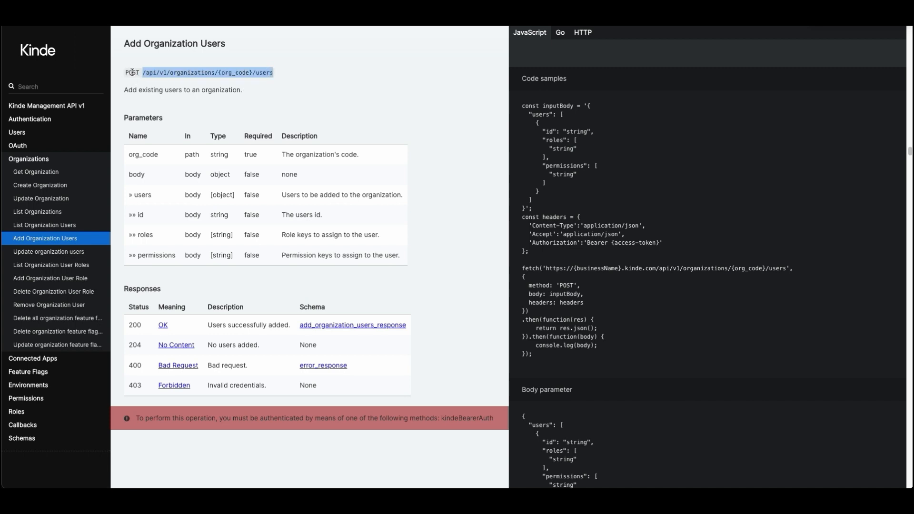
{"action": "double_click", "coordinate": [132, 72]}
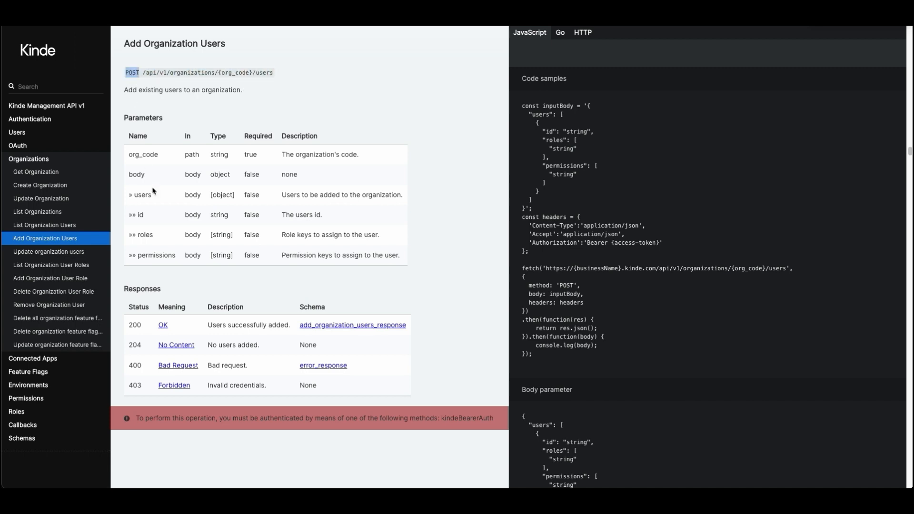
{"action": "key", "text": "super+Tab"}
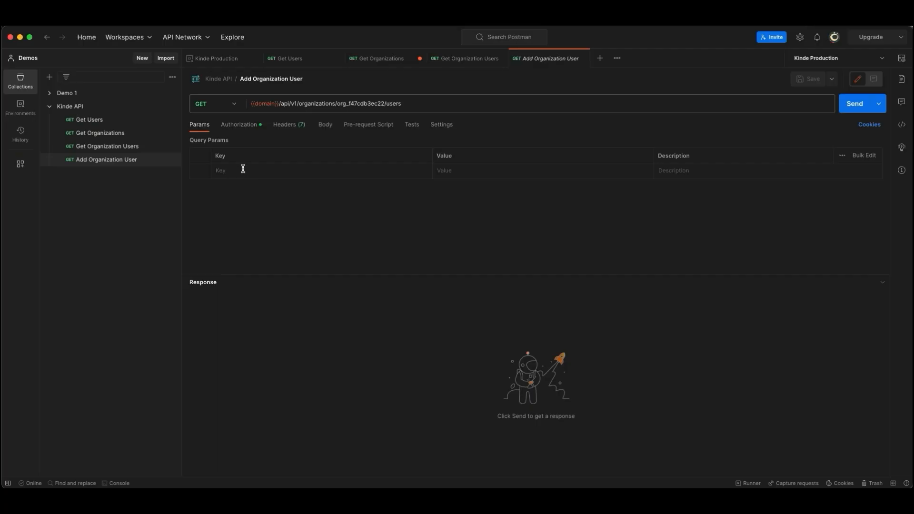
{"action": "left_click", "coordinate": [231, 104]}
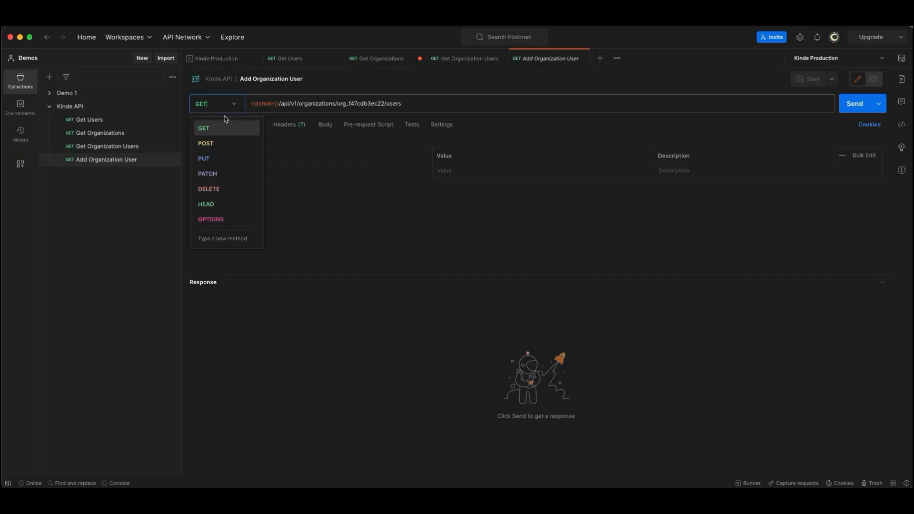
{"action": "left_click", "coordinate": [220, 149]}
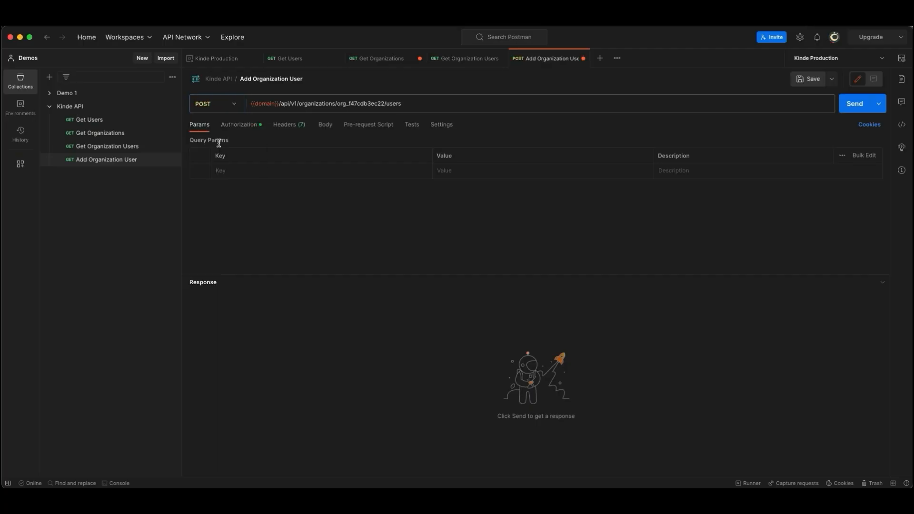
Step: Select Token Kinde Api as the OAuth 2.0 token for the Add Organization User request
{"action": "left_click", "coordinate": [238, 125]}
{"action": "left_click", "coordinate": [573, 168]}
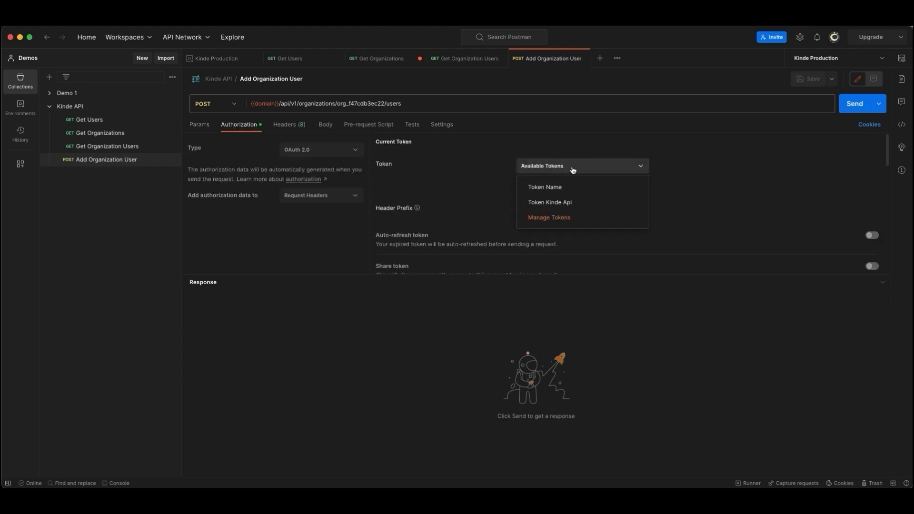
{"action": "left_click", "coordinate": [566, 203]}
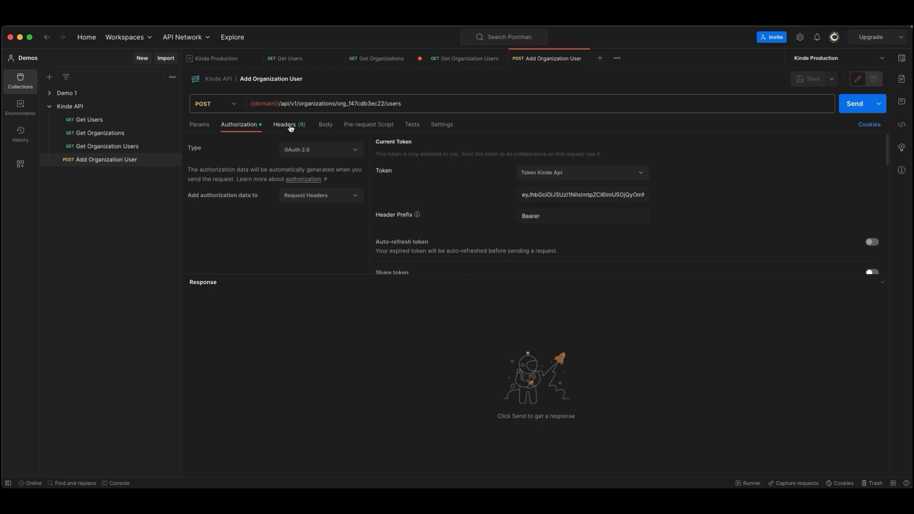
Step: Set the Add Organization User body to raw and fill it with the inputBody JSON sample from the Kinde API docs
{"action": "left_click", "coordinate": [324, 126]}
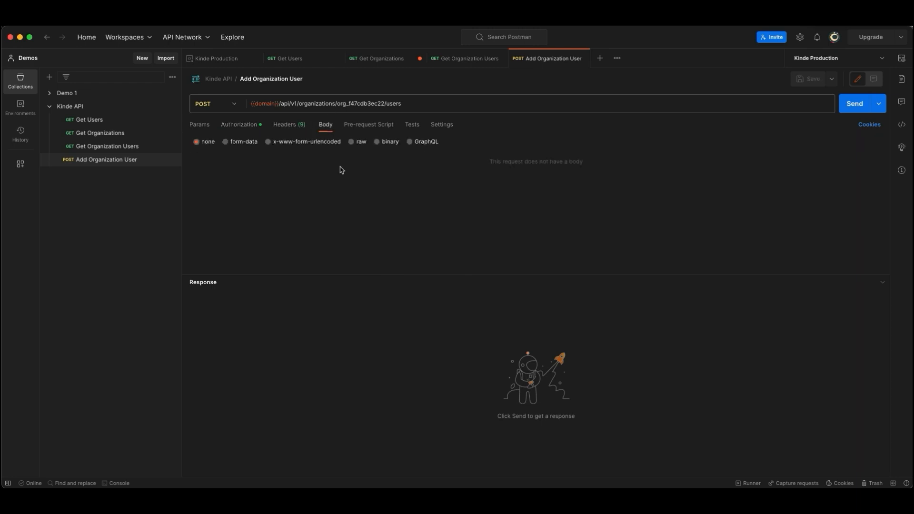
{"action": "left_click", "coordinate": [353, 142]}
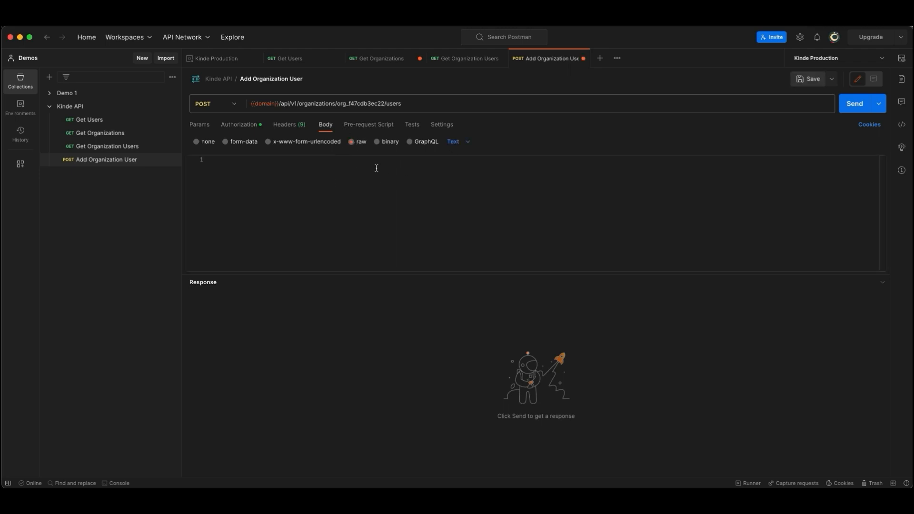
{"action": "key", "text": "super+Tab"}
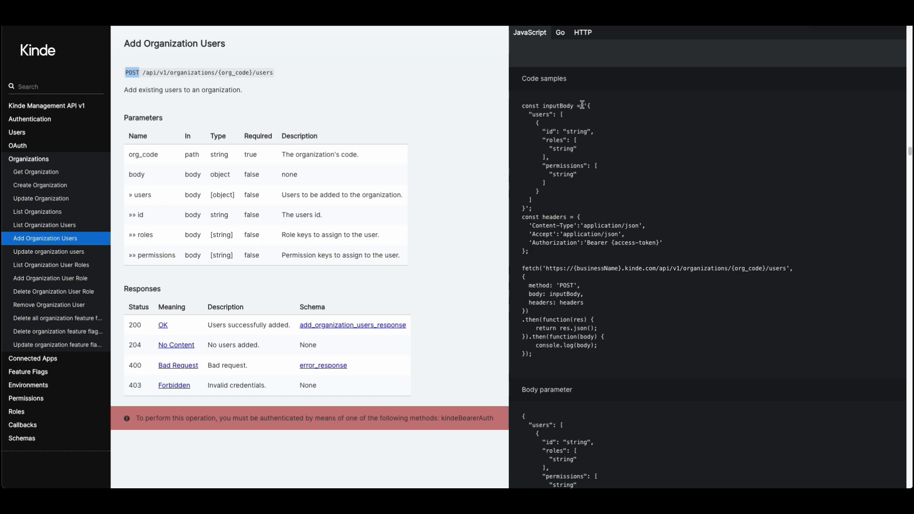
{"action": "left_click_drag", "start_coordinate": [588, 105], "coordinate": [527, 211]}
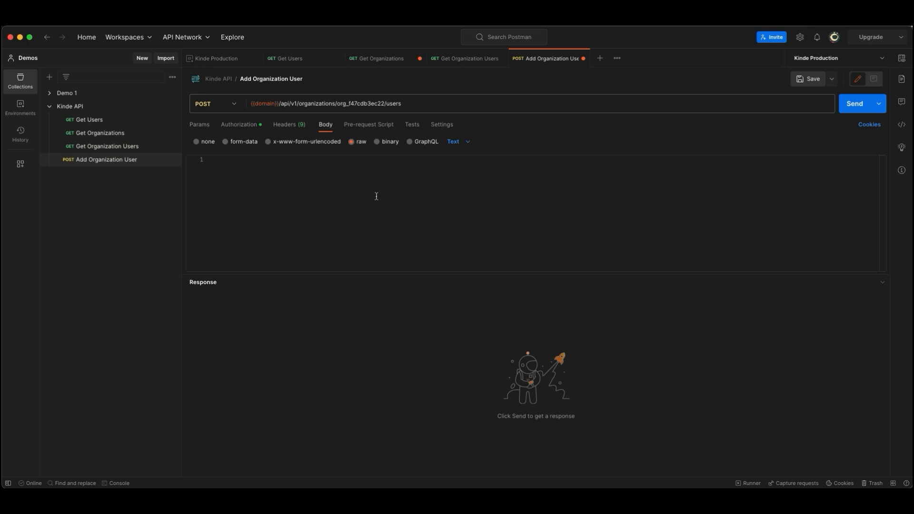
{"action": "left_click", "coordinate": [331, 183]}
{"action": "key", "text": "super+v"}
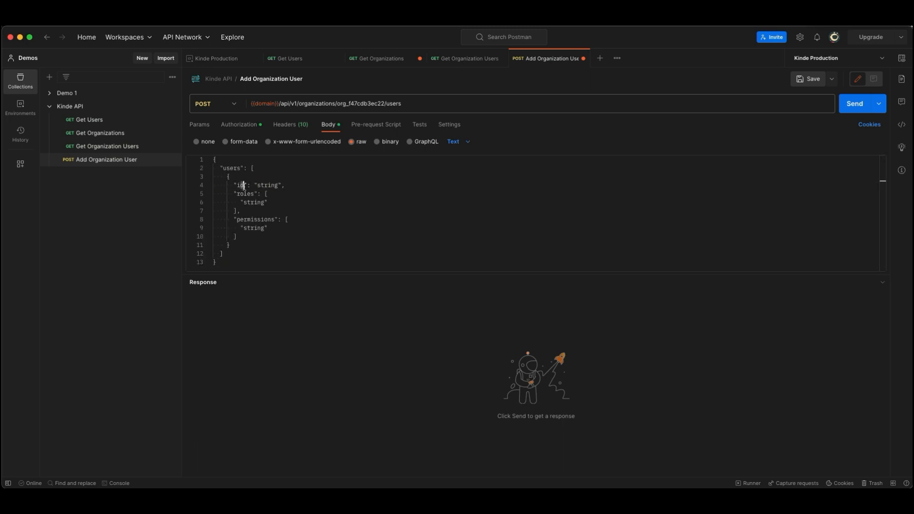
Step: Replace the id value in the JSON body with the last user's ID from the Get Users response
{"action": "double_click", "coordinate": [268, 186]}
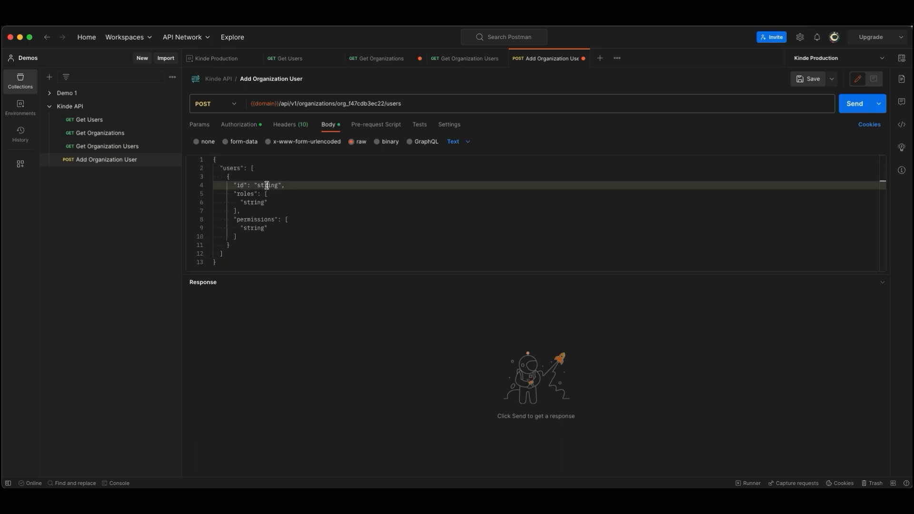
{"action": "left_click", "coordinate": [100, 123]}
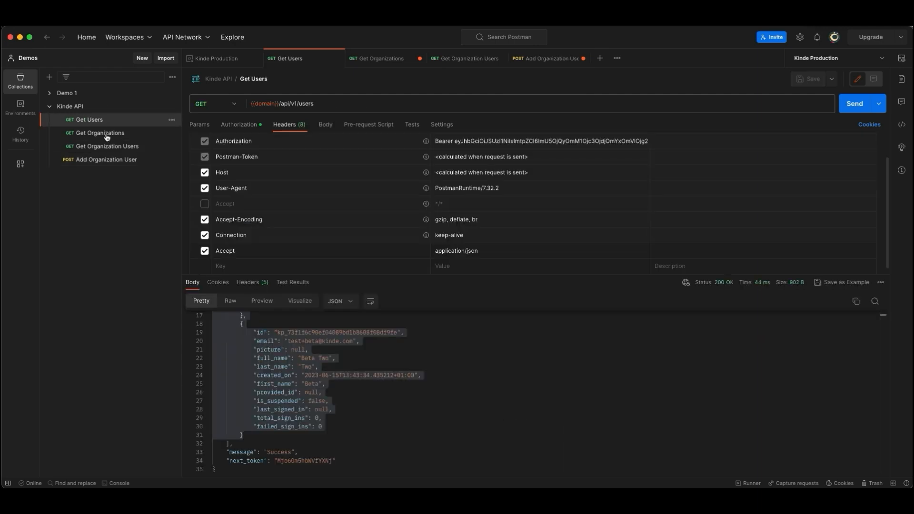
{"action": "double_click", "coordinate": [322, 333]}
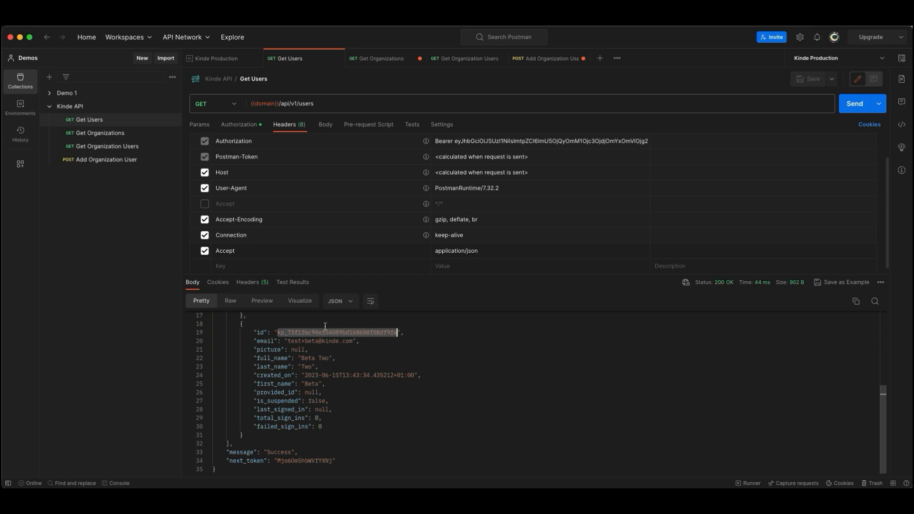
{"action": "left_click", "coordinate": [115, 161]}
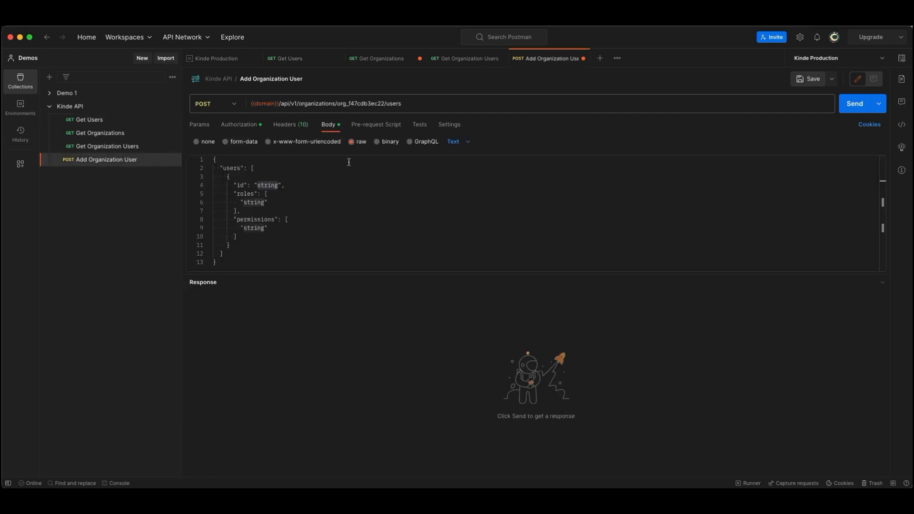
{"action": "double_click", "coordinate": [267, 185]}
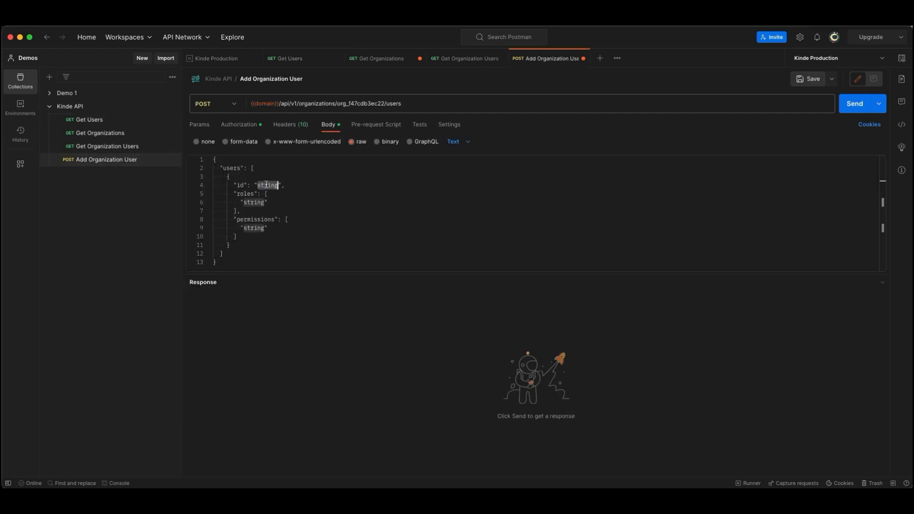
{"action": "key", "text": "ctrl+v"}
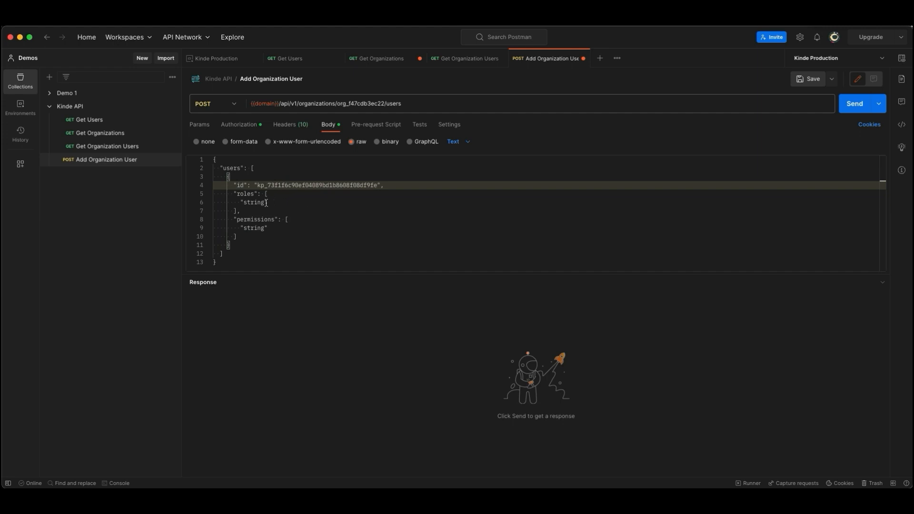
Step: Delete the roles and permissions arrays from the JSON body, along with the comma after the id value
{"action": "left_click_drag", "start_coordinate": [246, 235], "coordinate": [195, 197]}
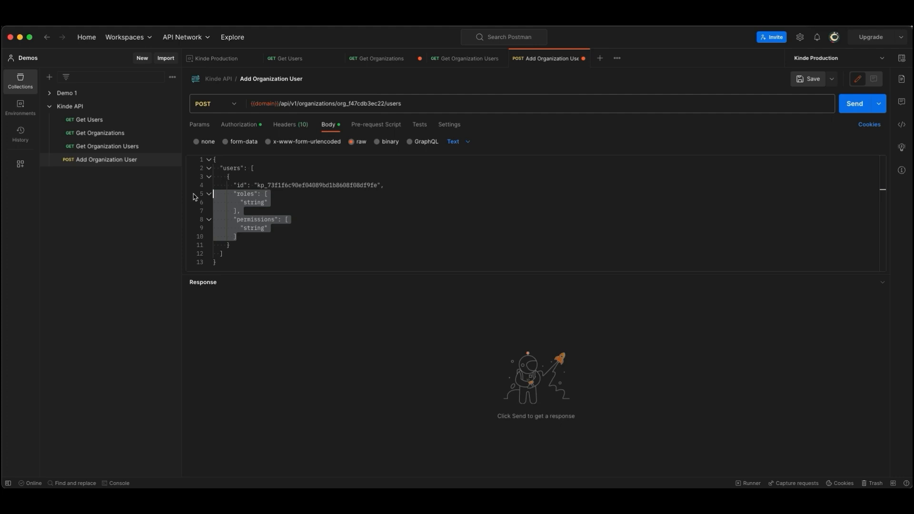
{"action": "key", "text": "BackSpace"}
{"action": "key", "text": "BackSpace"}
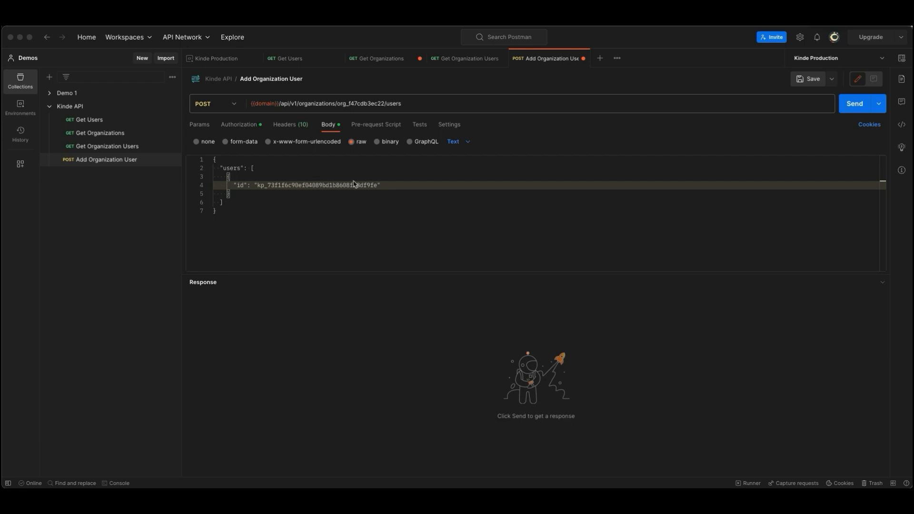
Step: Add a Content-Type header with the value application/json to the Add Organization User request
{"action": "left_click", "coordinate": [277, 124]}
{"action": "left_click", "coordinate": [284, 127]}
{"action": "left_click", "coordinate": [245, 261]}
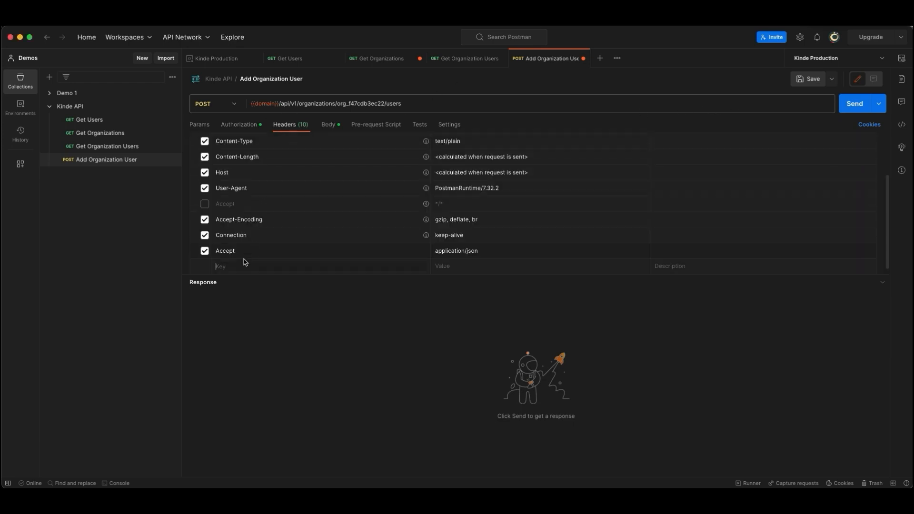
{"action": "type", "text": "Content"}
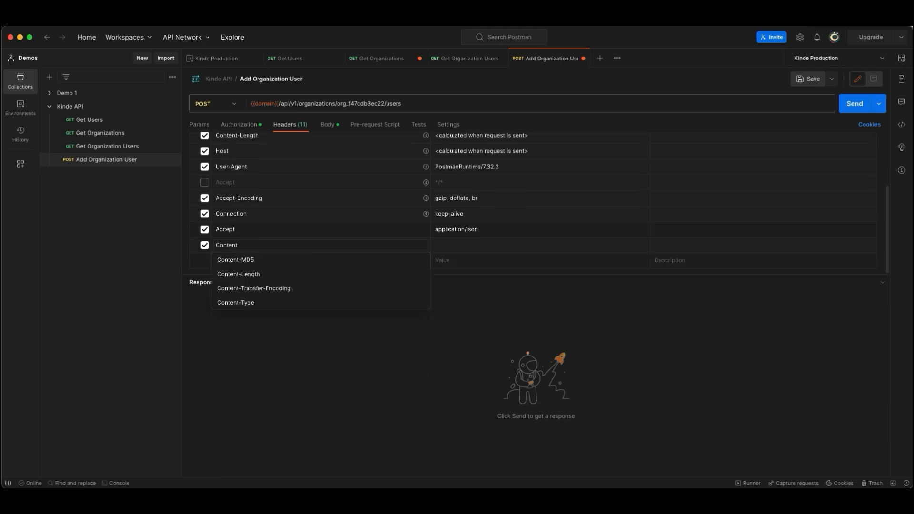
{"action": "left_click", "coordinate": [243, 302]}
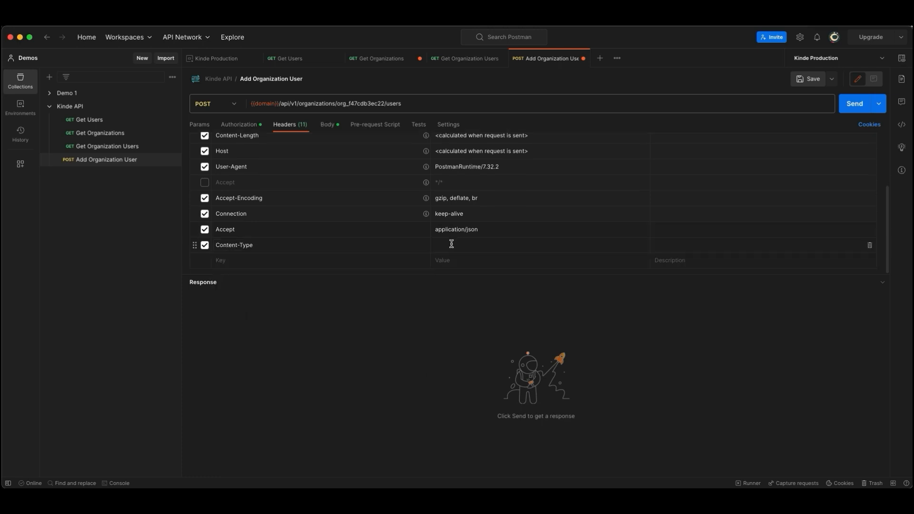
{"action": "left_click", "coordinate": [451, 243]}
{"action": "type", "text": "applicat"}
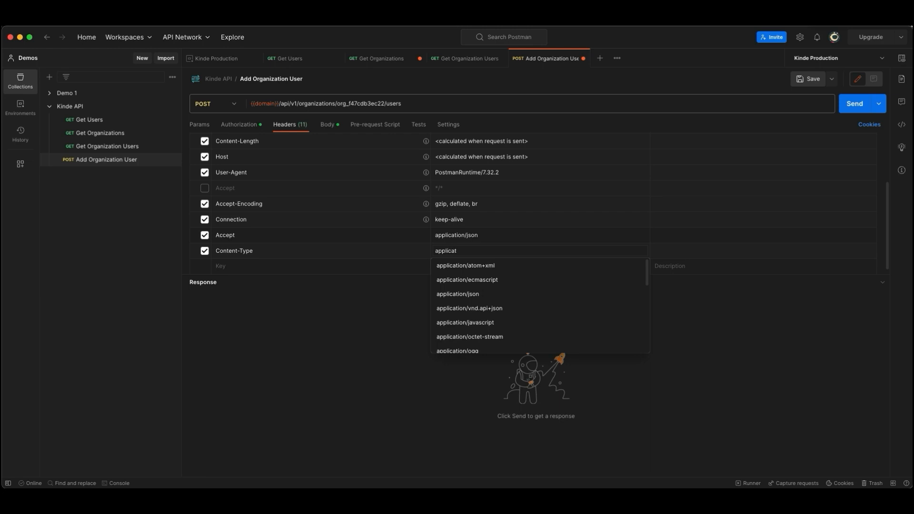
{"action": "left_click", "coordinate": [477, 294]}
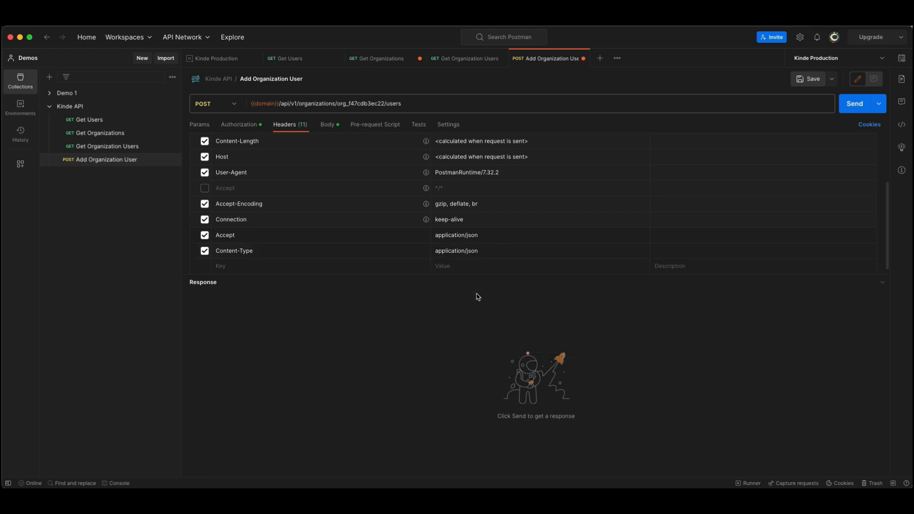
Step: Review the JSON body of the Add Organization User request, send the request and inspect the users_added entry in the response
{"action": "left_click", "coordinate": [328, 125]}
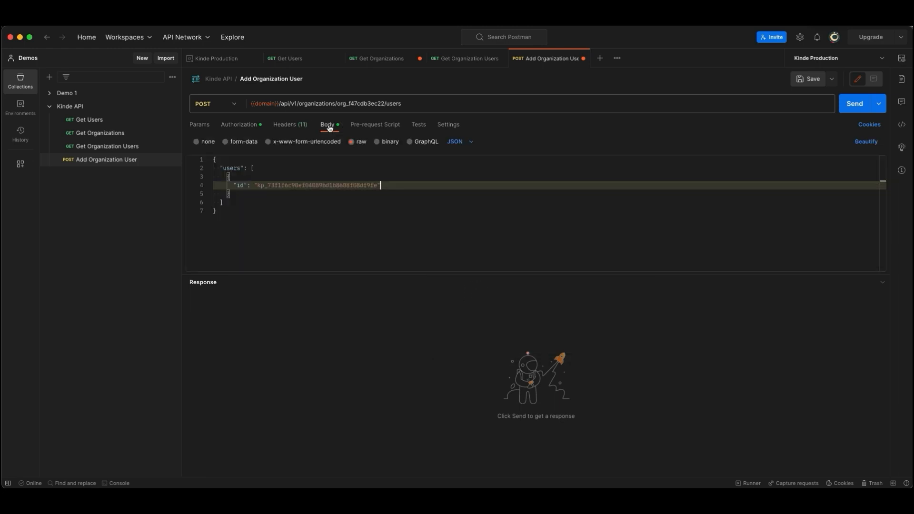
{"action": "left_click", "coordinate": [853, 104]}
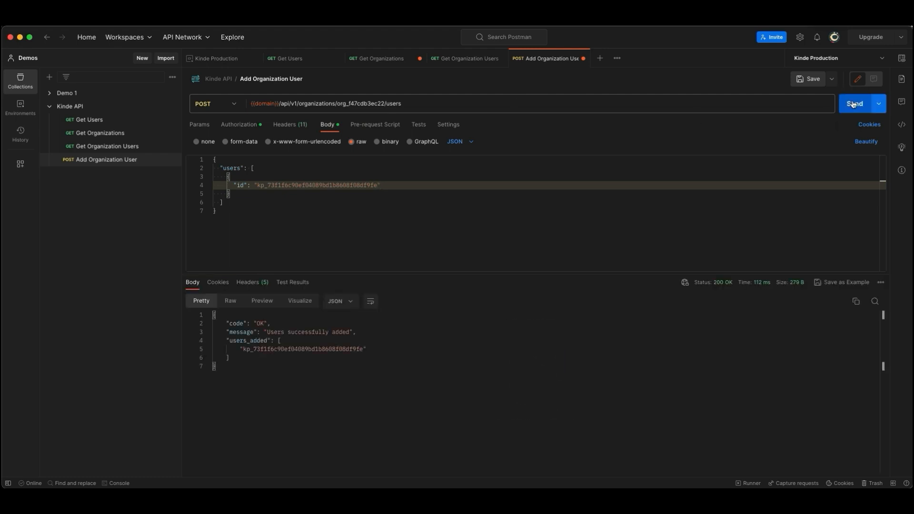
{"action": "left_click_drag", "start_coordinate": [240, 325], "coordinate": [346, 349]}
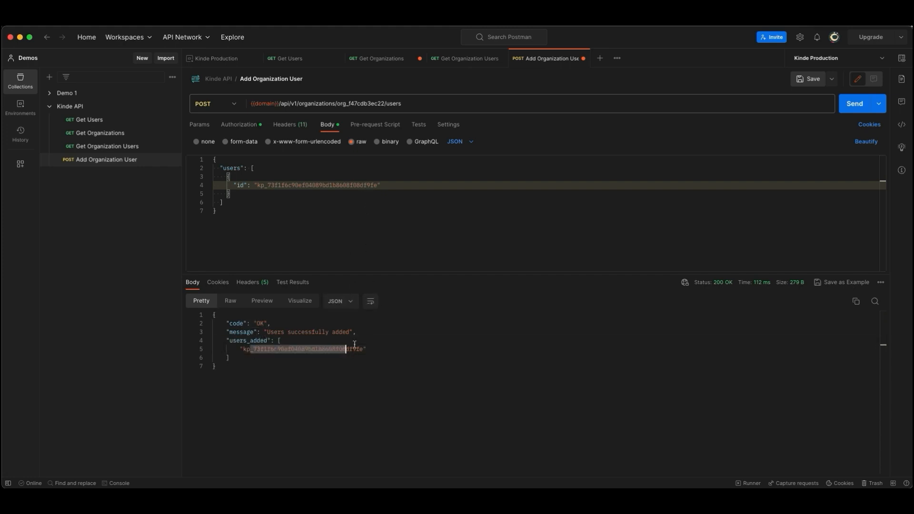
Step: Resend the Get Organization Users request and review the organization_users data it returns
{"action": "left_click", "coordinate": [105, 148]}
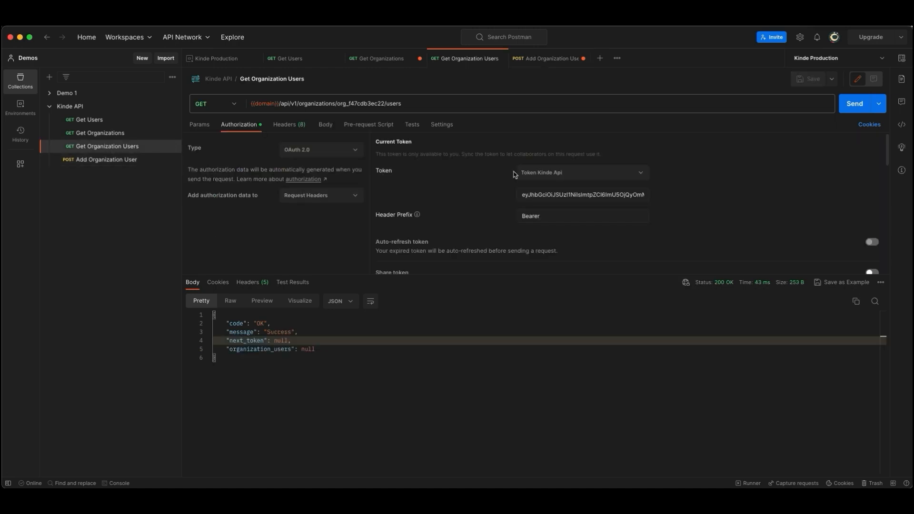
{"action": "left_click", "coordinate": [848, 106]}
{"action": "left_click_drag", "start_coordinate": [375, 449], "coordinate": [233, 342]}
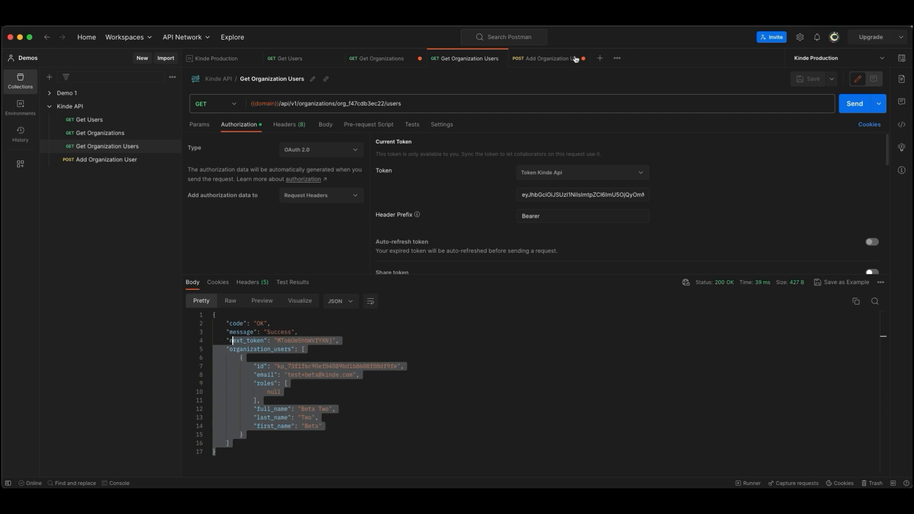
{"action": "left_click", "coordinate": [107, 146]}
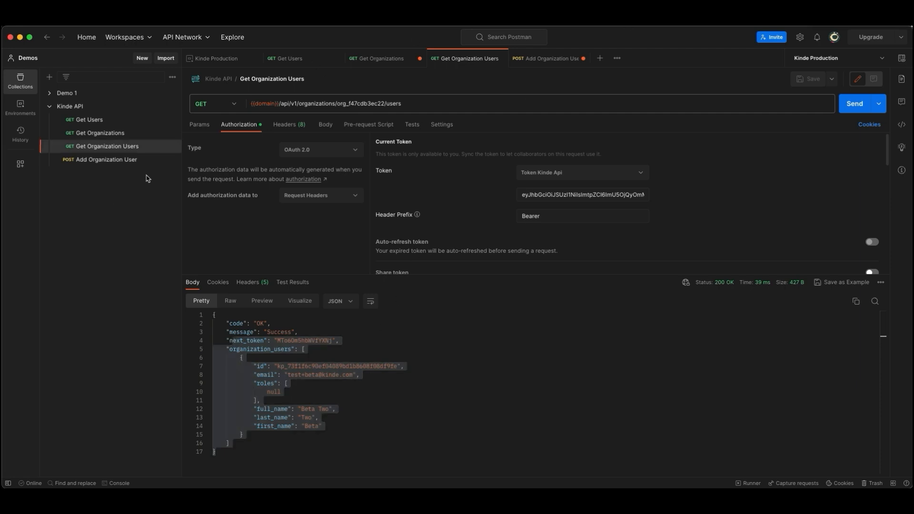
Step: Duplicate the Add Organization User request and rename the copy Delete Organization User
{"action": "left_click", "coordinate": [172, 160]}
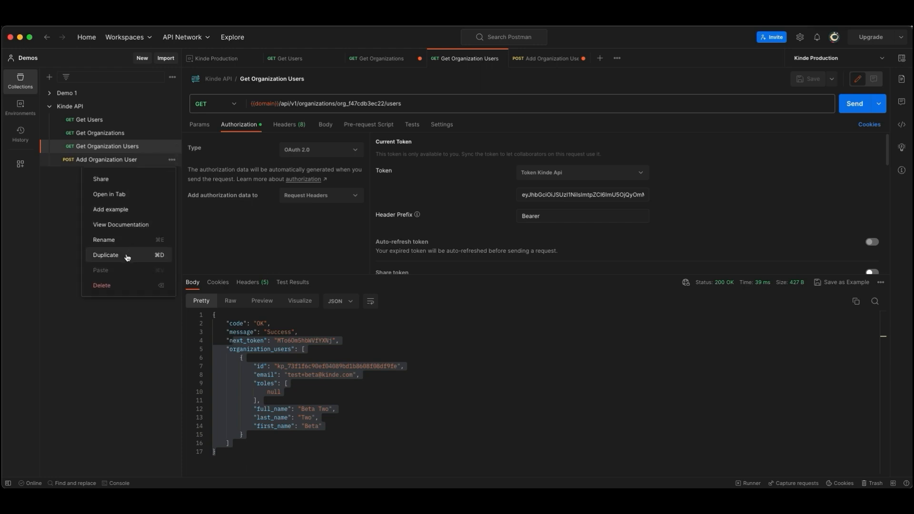
{"action": "left_click", "coordinate": [126, 255]}
{"action": "left_click", "coordinate": [147, 181]}
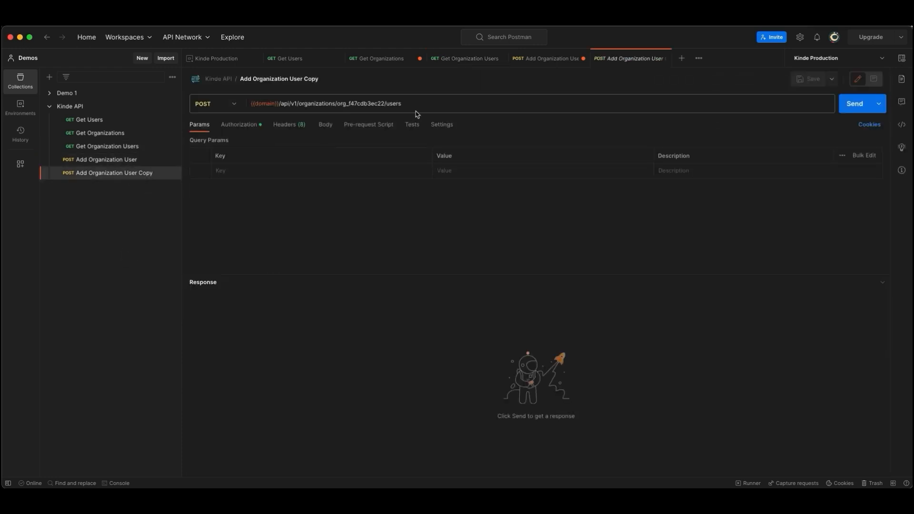
{"action": "left_click", "coordinate": [329, 76]}
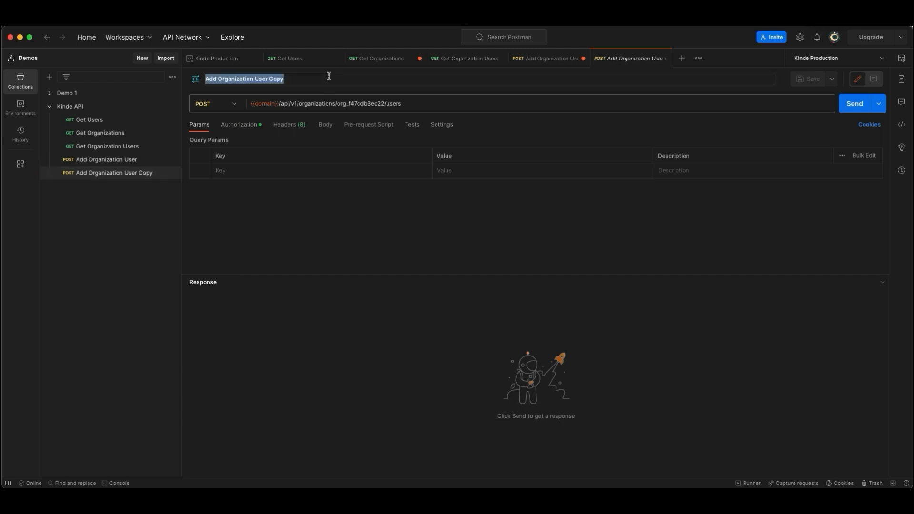
{"action": "type", "text": "Delete O"}
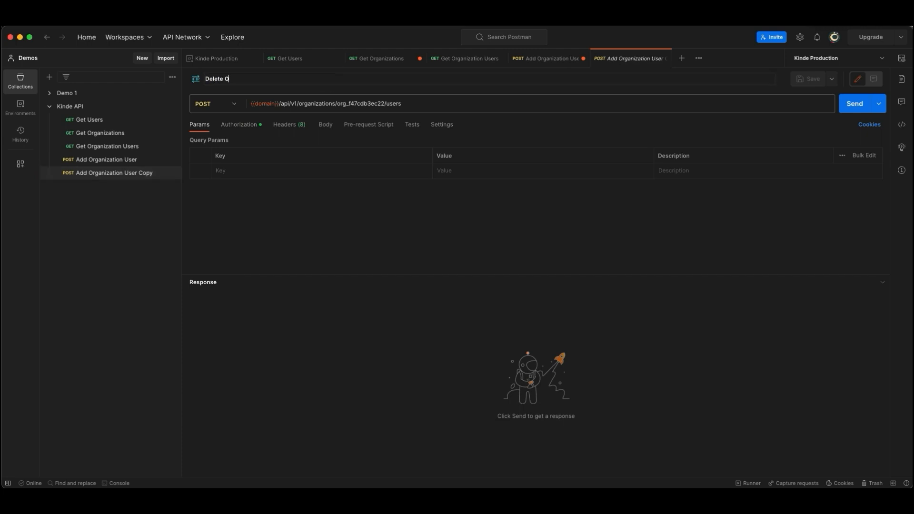
{"action": "type", "text": "rganization User"}
{"action": "key", "text": "Return"}
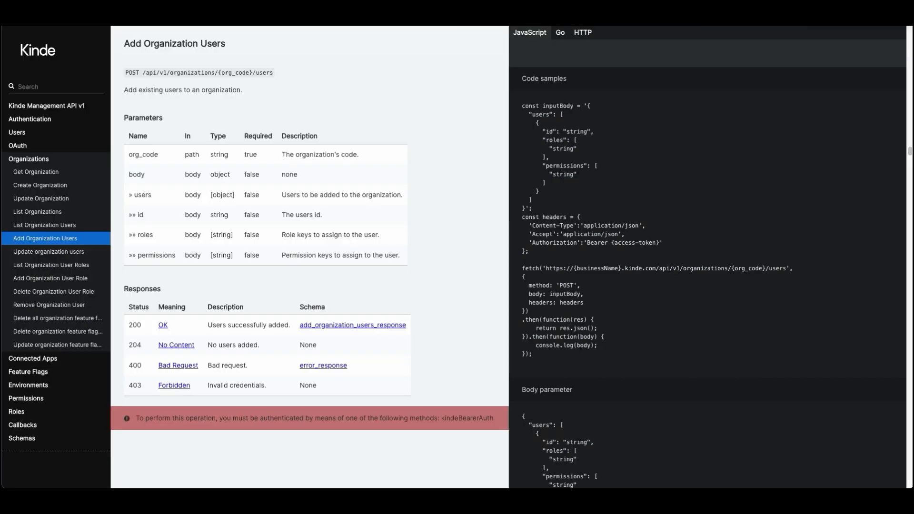
Step: In the Kinde API docs, look up Remove Organization User and copy its endpoint path /api/v1/organizations/{org_code}/users/{user_id}
{"action": "left_click", "coordinate": [32, 306]}
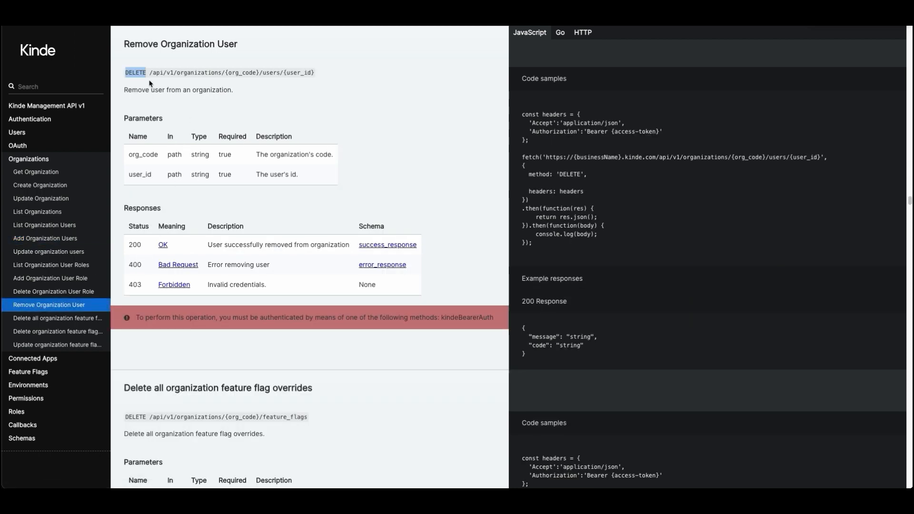
{"action": "left_click_drag", "start_coordinate": [150, 72], "coordinate": [284, 71]}
{"action": "left_click_drag", "start_coordinate": [284, 73], "coordinate": [309, 73]}
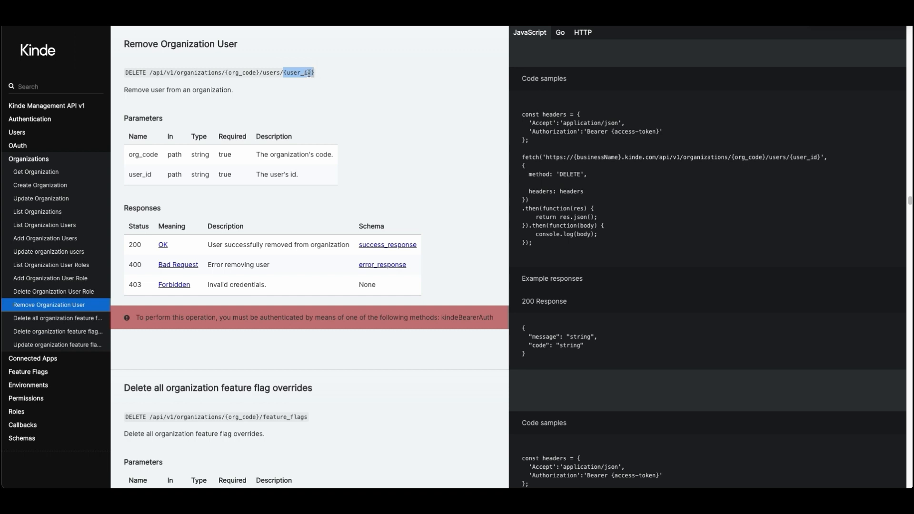
{"action": "double_click", "coordinate": [134, 73]}
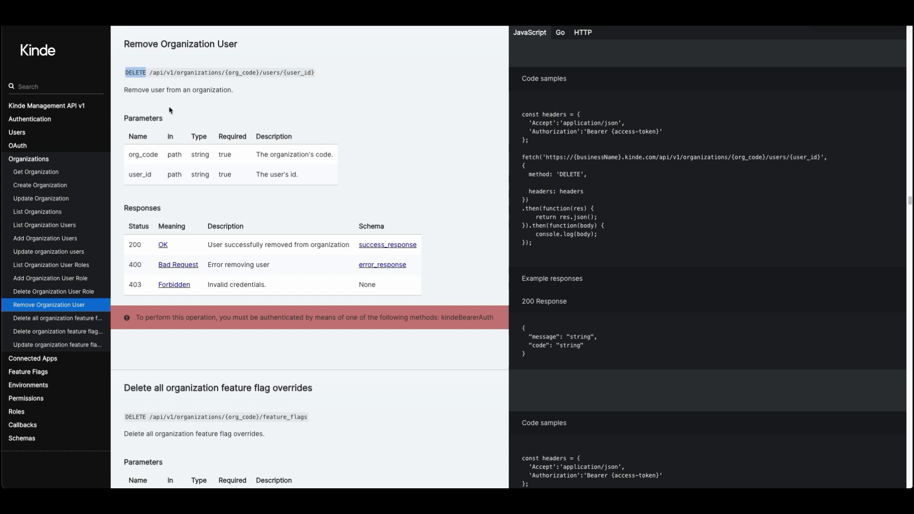
{"action": "left_click_drag", "start_coordinate": [314, 72], "coordinate": [150, 69]}
{"action": "key", "text": "super+c"}
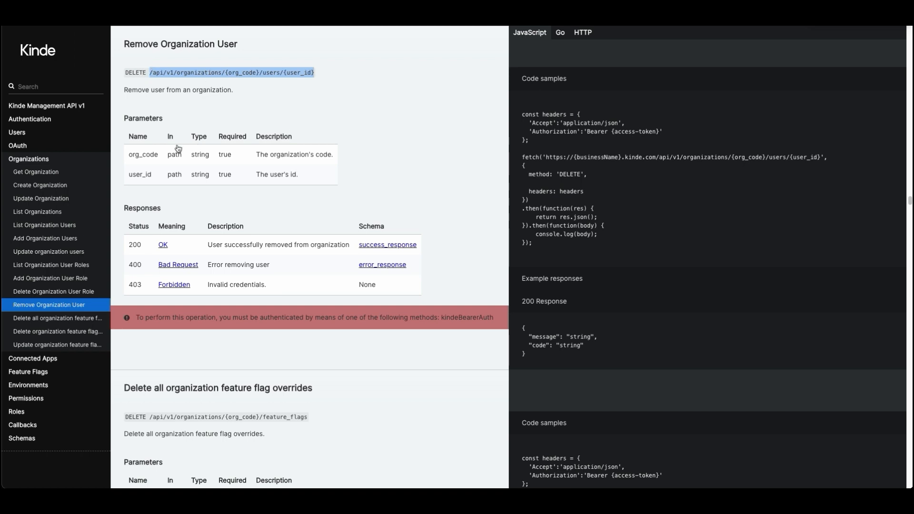
Step: Back in Postman, replace the Delete Organization User URL with the copied endpoint path, prefixed with the {{domain}} variable
{"action": "key", "text": "super+Tab"}
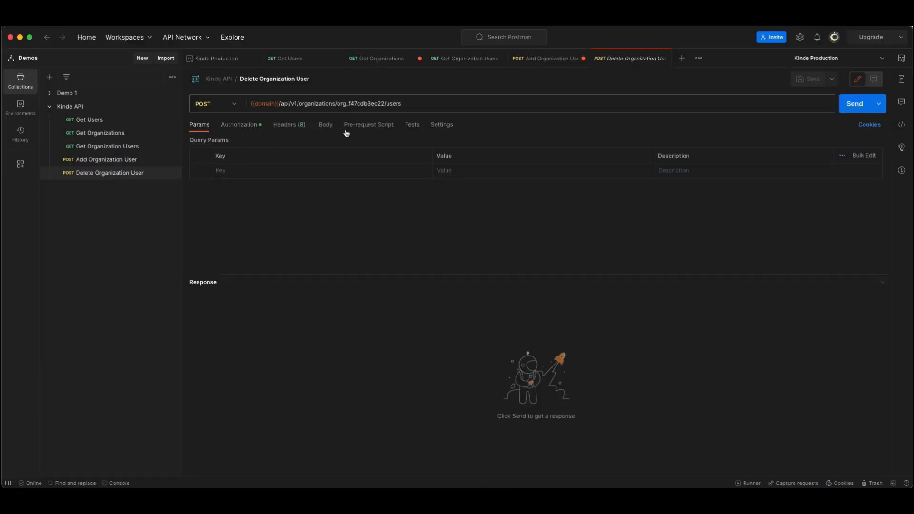
{"action": "left_click", "coordinate": [398, 104]}
{"action": "key", "text": "super+a"}
{"action": "key", "text": "super+v"}
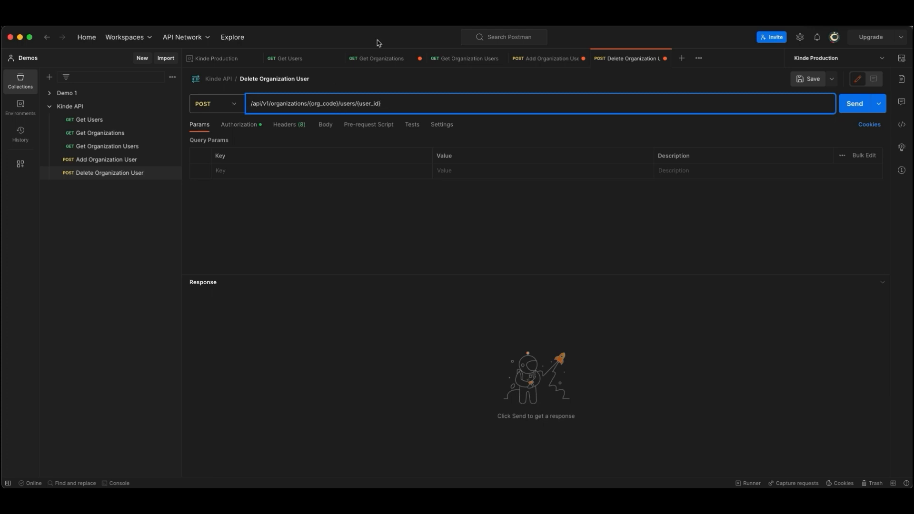
{"action": "type", "text": "{{domain"}
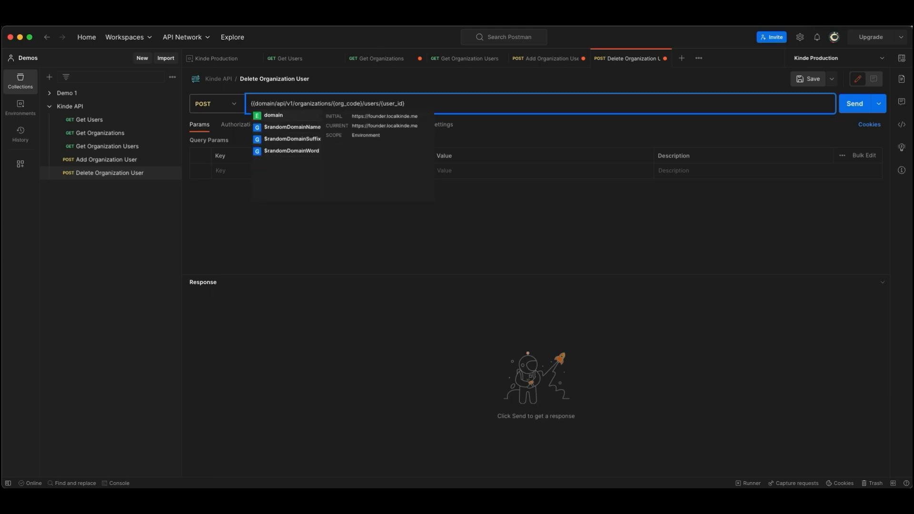
{"action": "key", "text": "Return"}
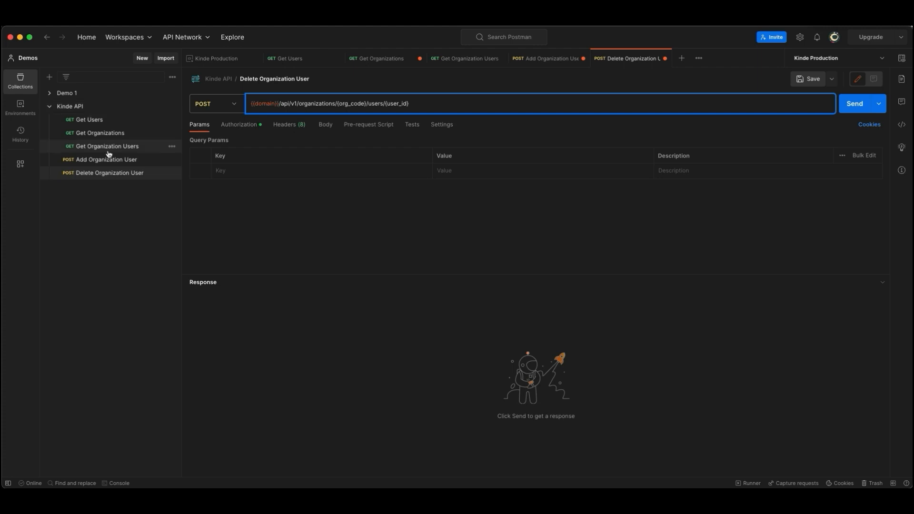
Step: Replace {org_code} in the Delete Organization User URL with My Organization's code from the Get Organizations response
{"action": "left_click", "coordinate": [105, 134]}
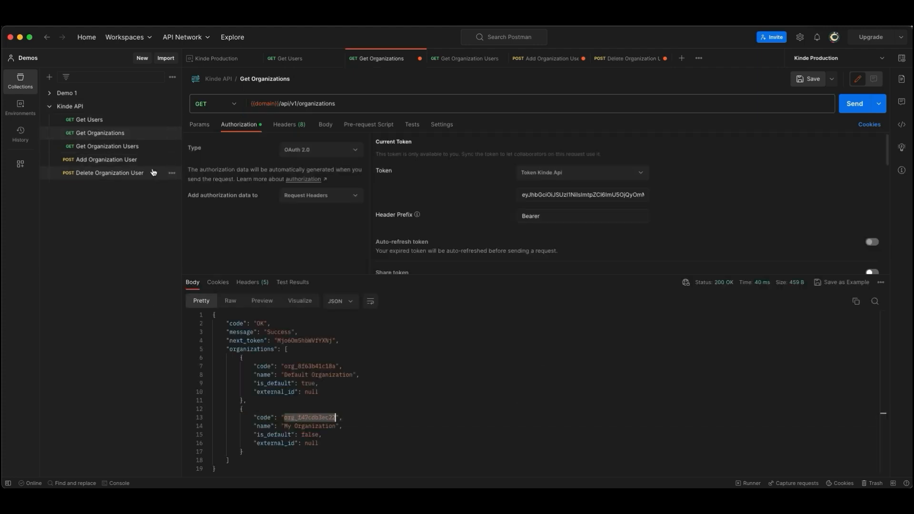
{"action": "left_click", "coordinate": [147, 172]}
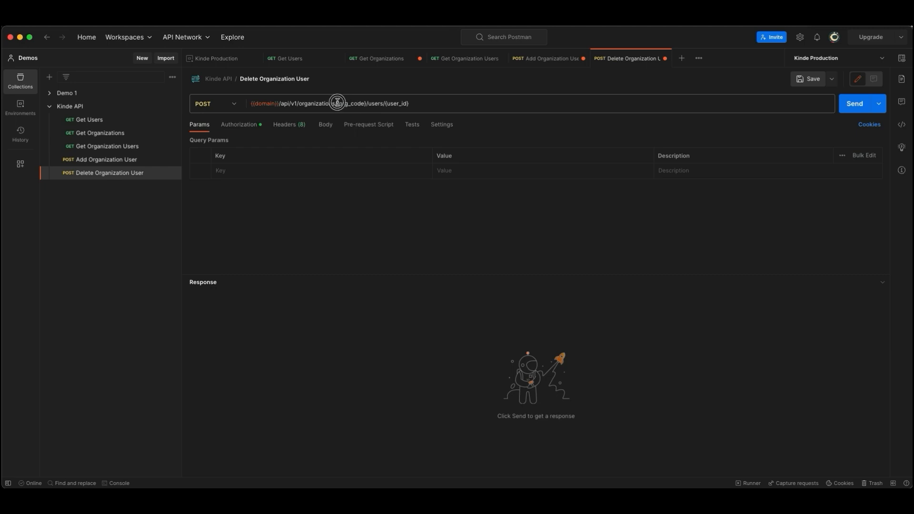
{"action": "left_click_drag", "start_coordinate": [337, 103], "coordinate": [365, 103]}
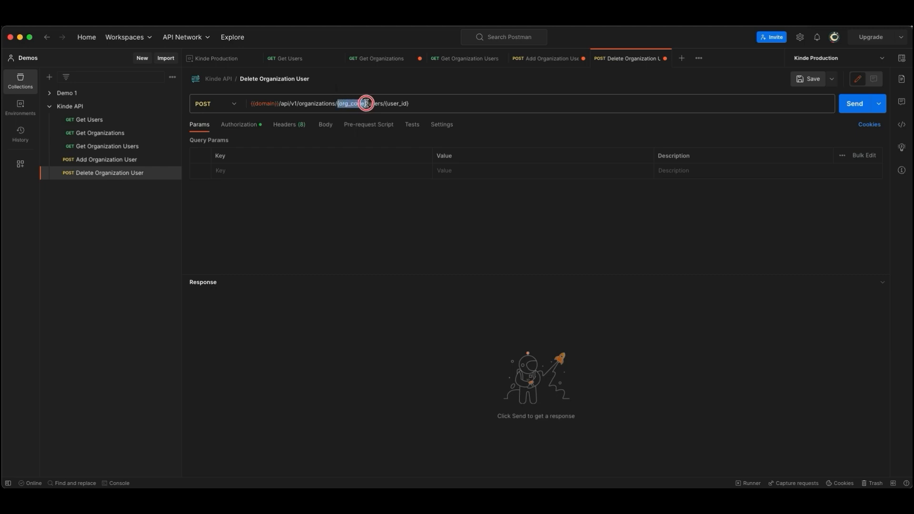
{"action": "type", "text": "org_147cdb3ec22"}
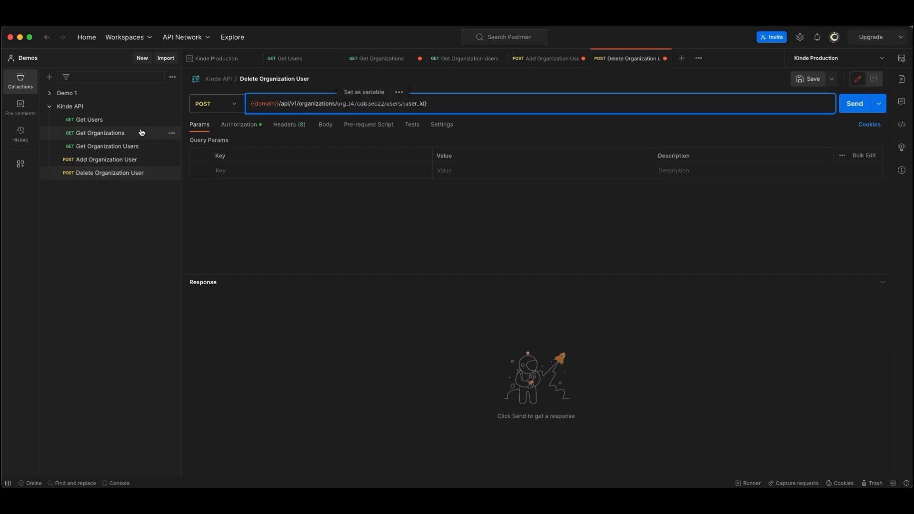
Step: Replace {user_id} in the Delete Organization User URL with the user's ID from the Get Organization Users response
{"action": "left_click", "coordinate": [107, 146]}
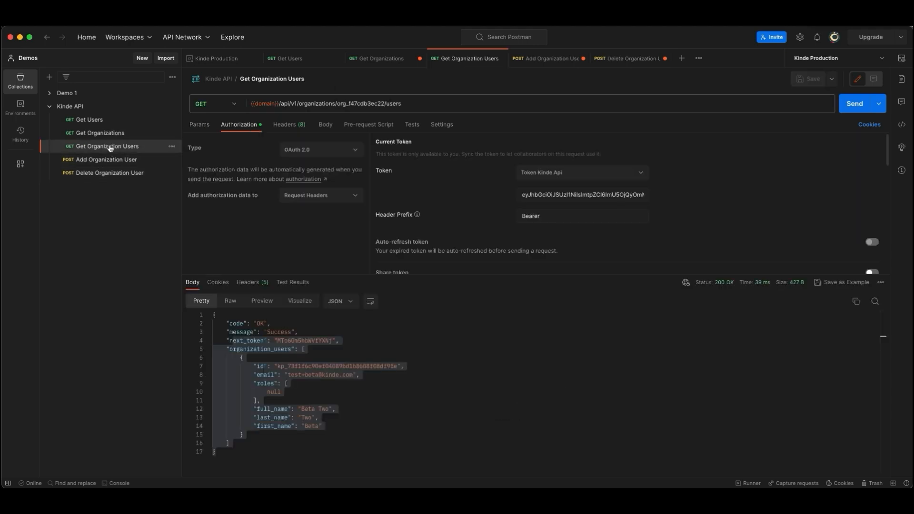
{"action": "left_click", "coordinate": [340, 383]}
{"action": "double_click", "coordinate": [323, 366]}
{"action": "key", "text": "ctrl+c"}
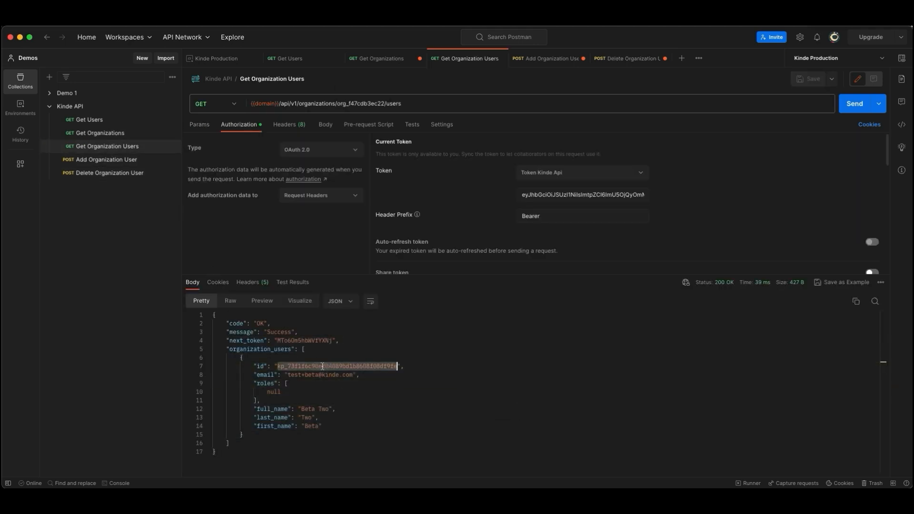
{"action": "left_click", "coordinate": [110, 173]}
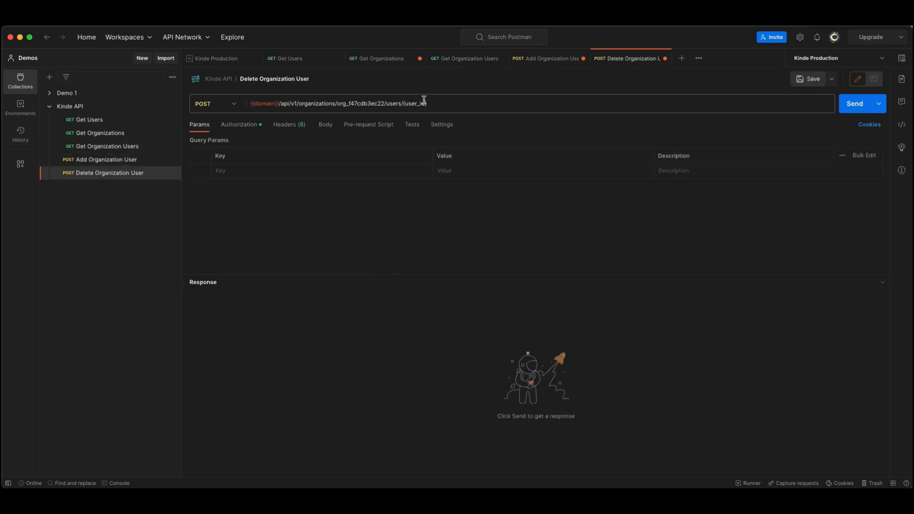
{"action": "left_click_drag", "start_coordinate": [403, 104], "coordinate": [468, 108]}
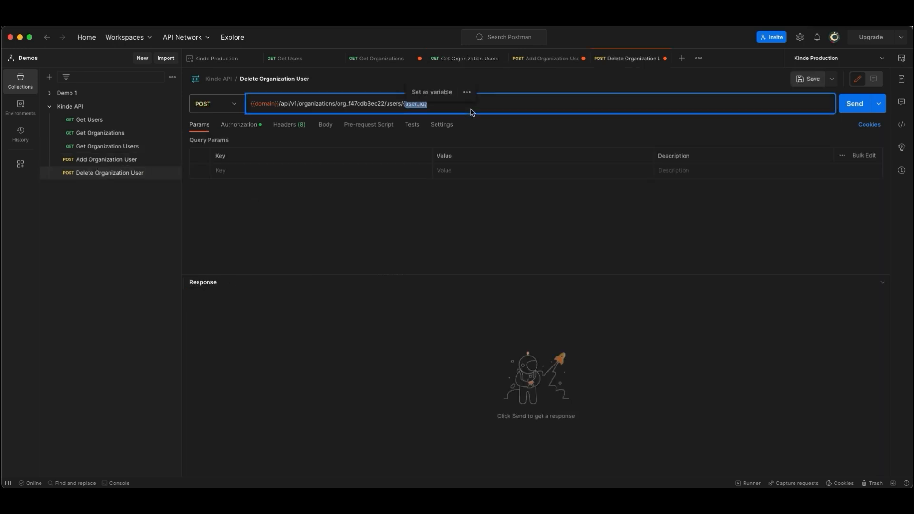
{"action": "key", "text": "BackSpace"}
{"action": "key", "text": "ctrl+v"}
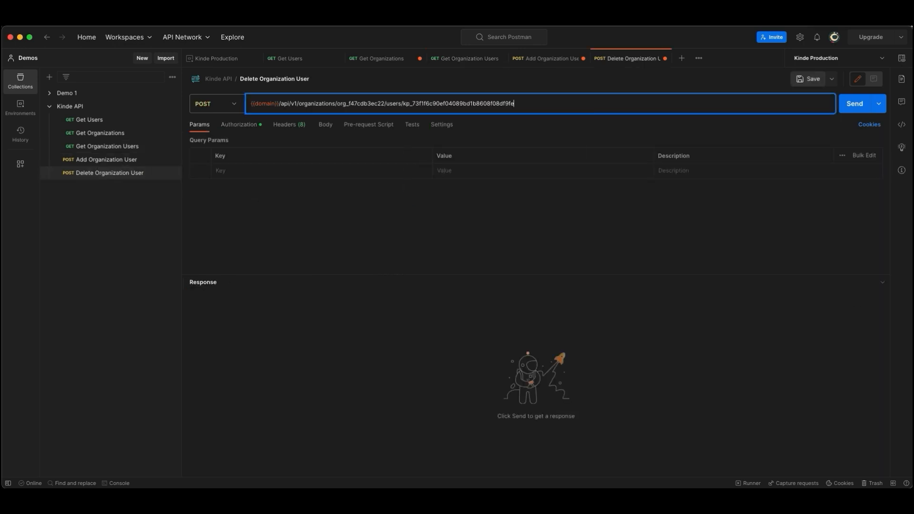
Step: Change the Delete Organization User request's HTTP method to DELETE
{"action": "key", "text": "super+Tab"}
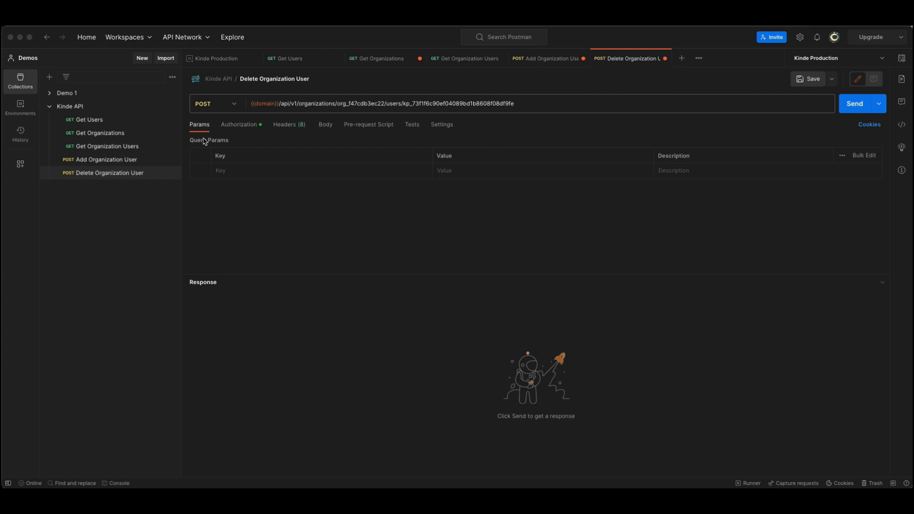
{"action": "left_click", "coordinate": [219, 106]}
{"action": "left_click", "coordinate": [210, 103]}
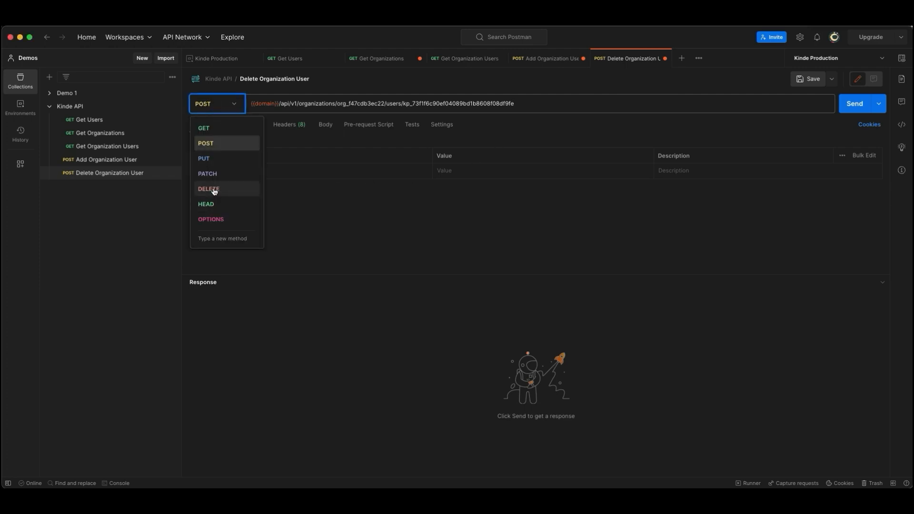
{"action": "left_click", "coordinate": [214, 189]}
Step: Authorize the Delete Organization User request with the saved Token Kinde Api, send it, and check the response message
{"action": "left_click", "coordinate": [243, 125]}
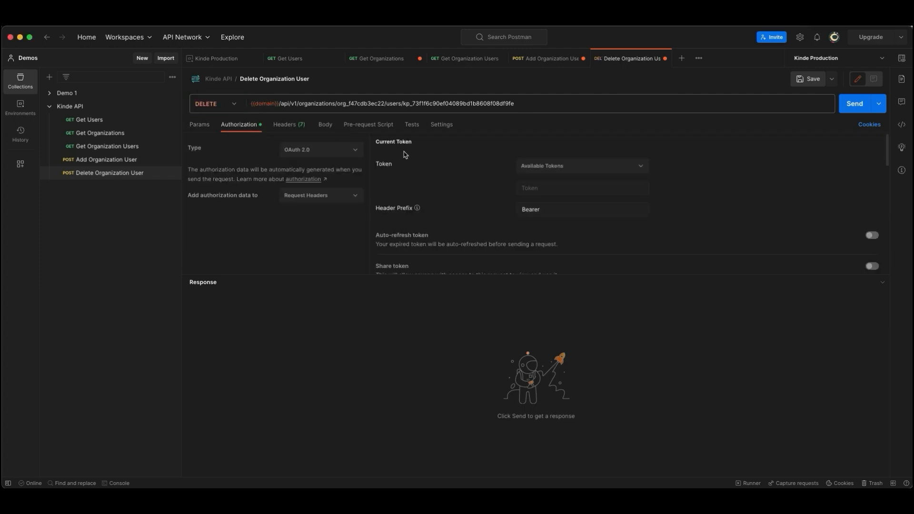
{"action": "left_click", "coordinate": [573, 165]}
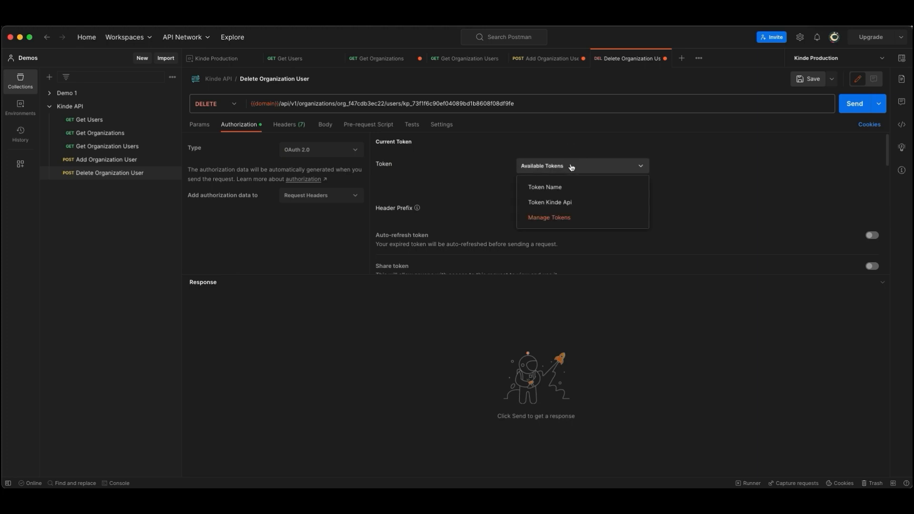
{"action": "left_click", "coordinate": [563, 205]}
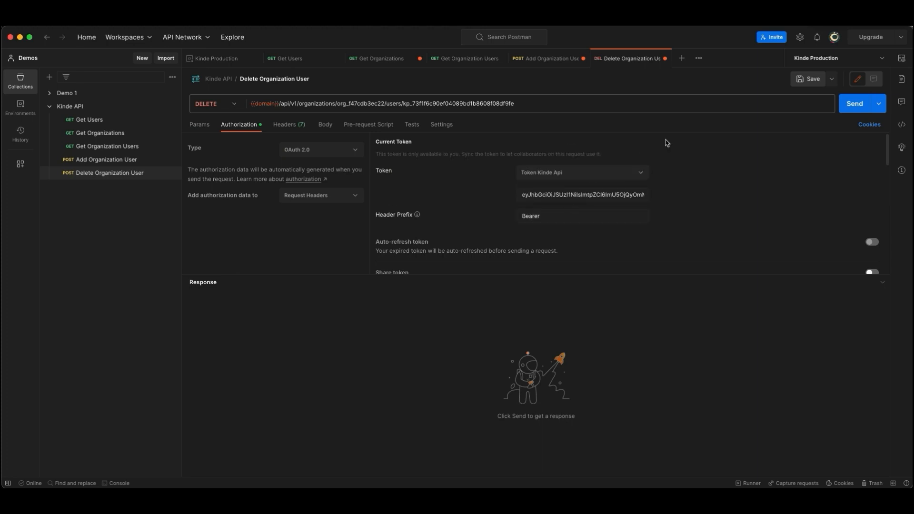
{"action": "left_click", "coordinate": [857, 104]}
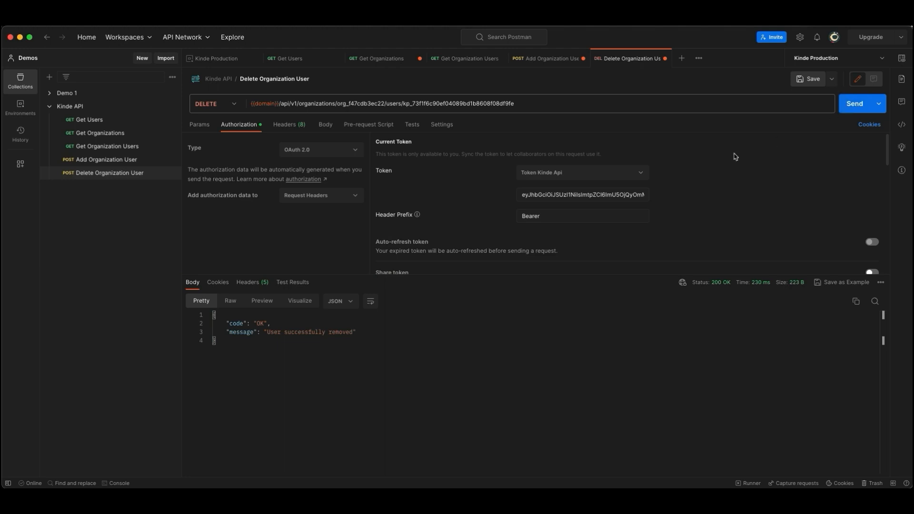
{"action": "left_click_drag", "start_coordinate": [227, 324], "coordinate": [358, 332]}
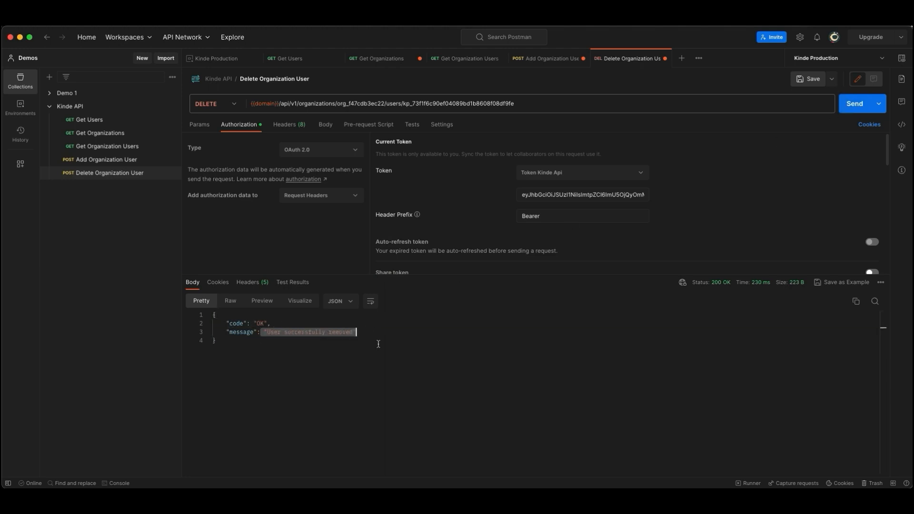
Step: Resend the Get Organization Users request and check the organization_users value in the response
{"action": "left_click", "coordinate": [109, 146]}
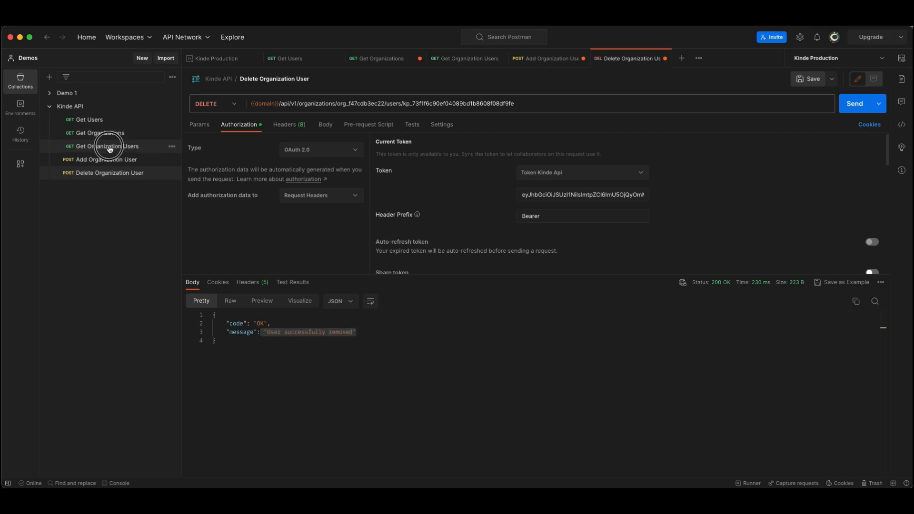
{"action": "left_click_drag", "start_coordinate": [347, 426], "coordinate": [275, 360]}
{"action": "left_click", "coordinate": [439, 384]}
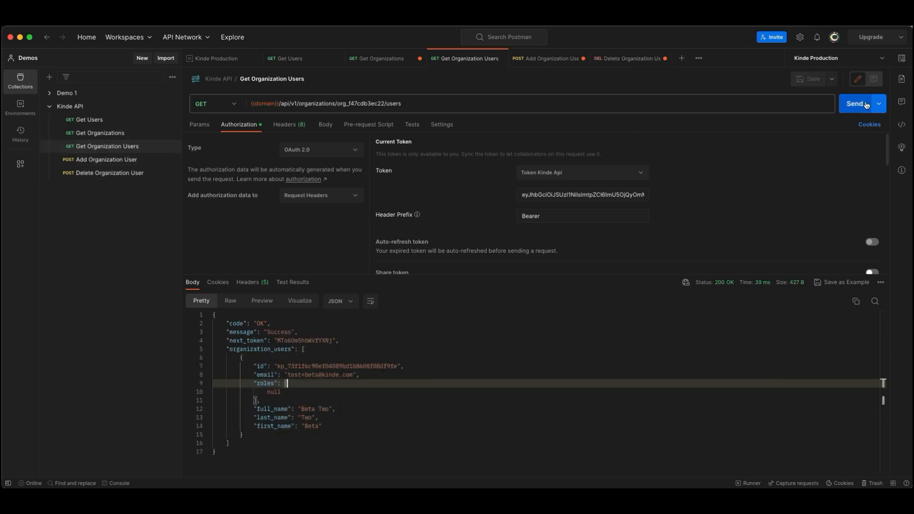
{"action": "left_click", "coordinate": [861, 104]}
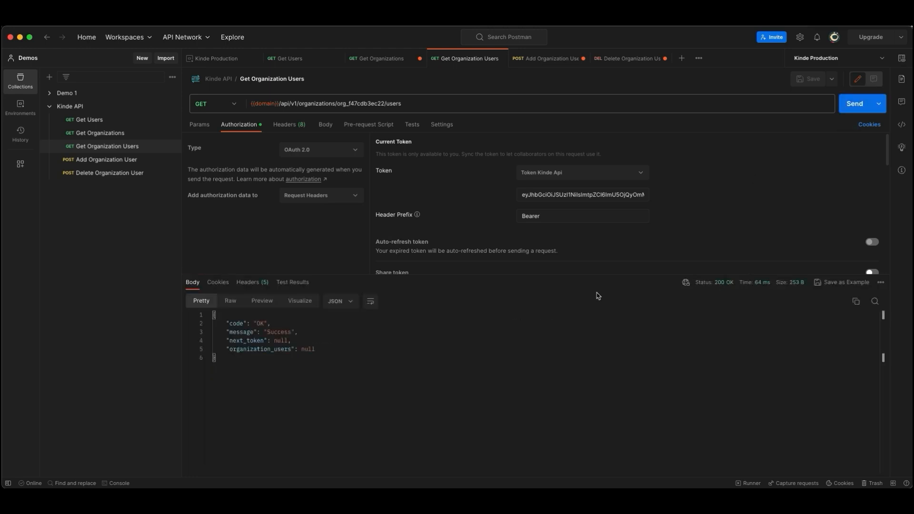
{"action": "left_click_drag", "start_coordinate": [318, 350], "coordinate": [240, 349]}
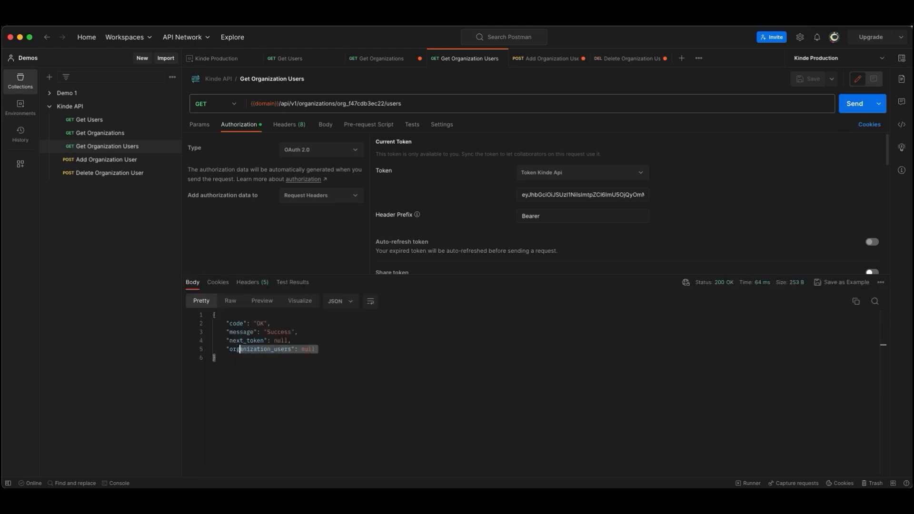
Step: Return to the Delete Organization User request and save its changes
{"action": "left_click", "coordinate": [164, 173]}
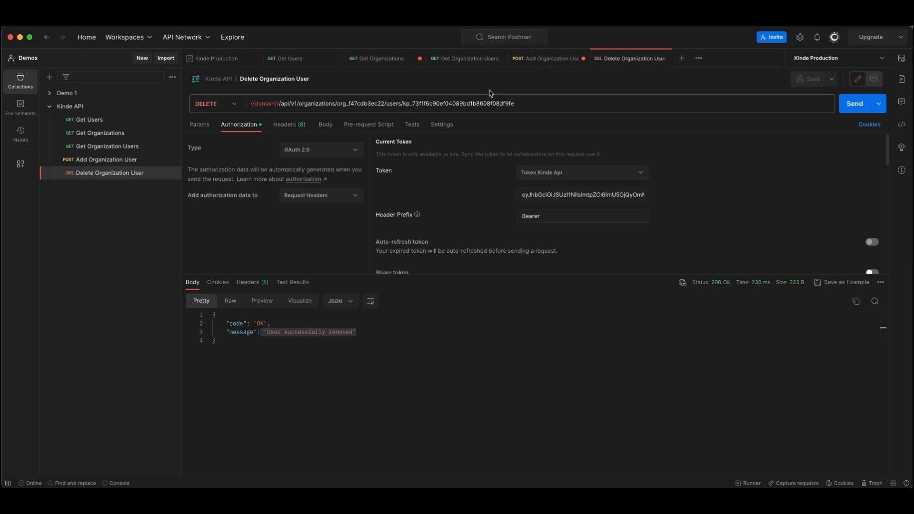